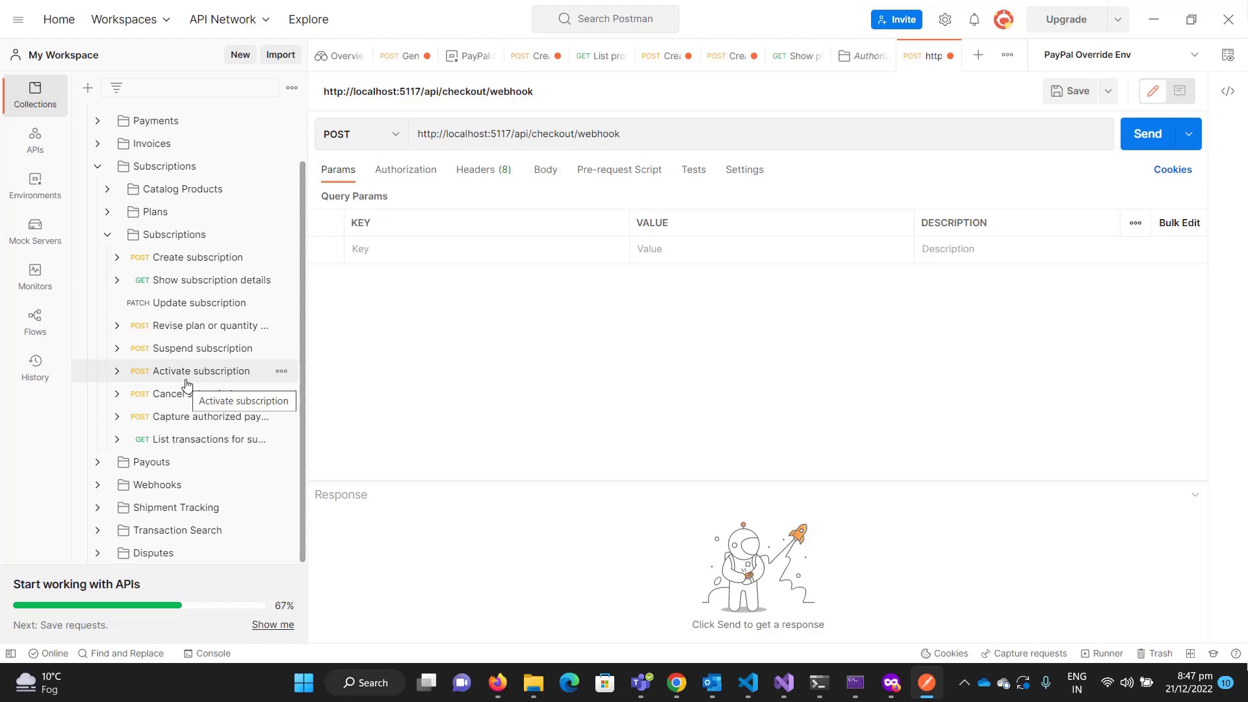
Step: Send Show subscription details with the real subscription ID, confirming 200 OK and status ACTIVE
click(198, 287)
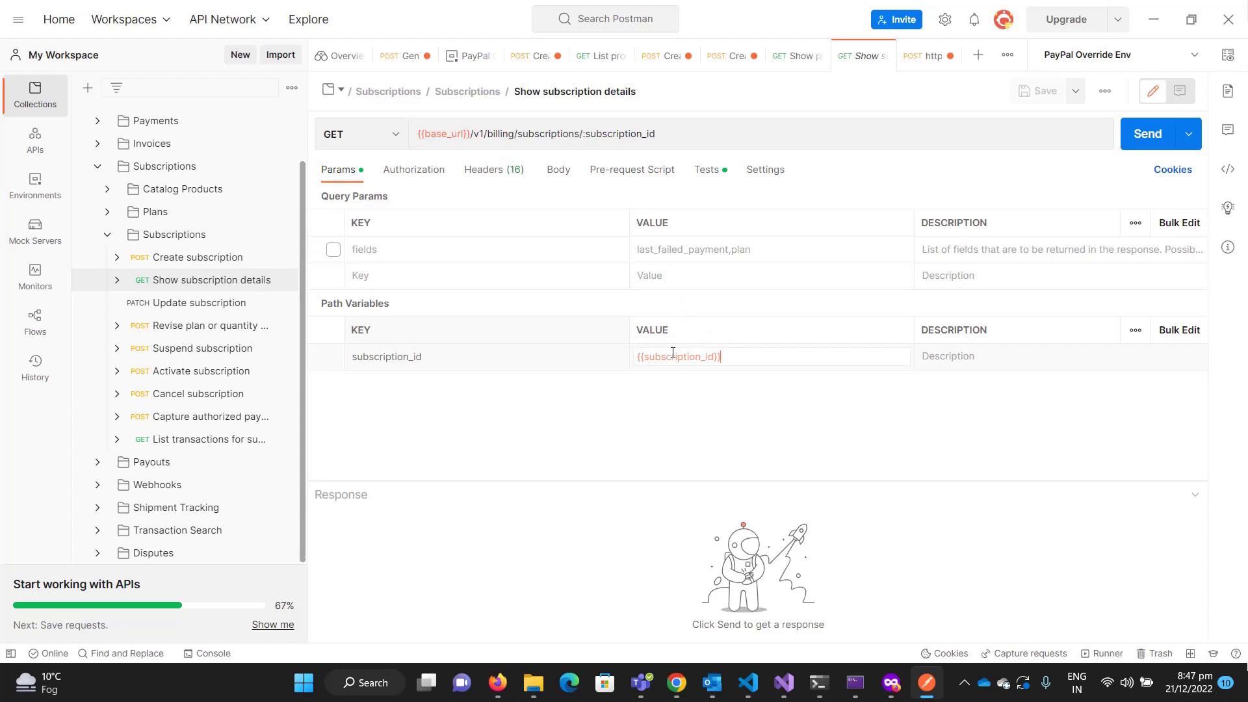
drag(722, 356, 631, 355)
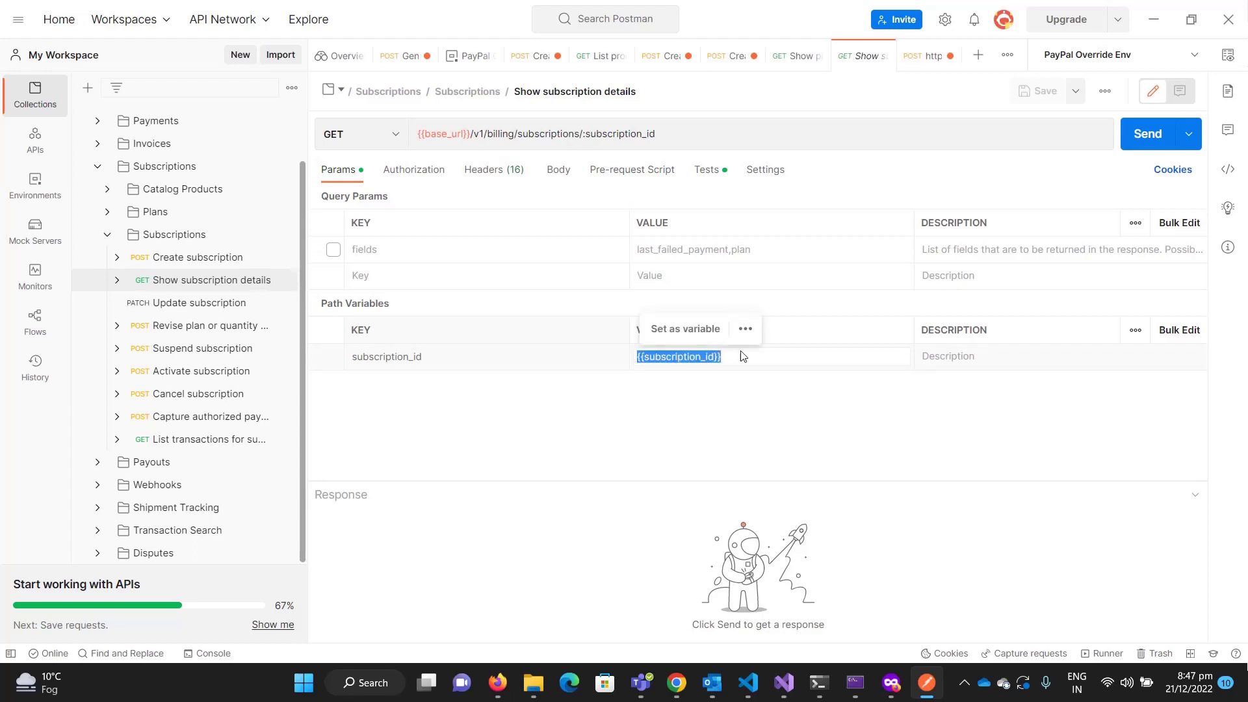
text(I-TBHAH1F8HLEM)
click(1133, 140)
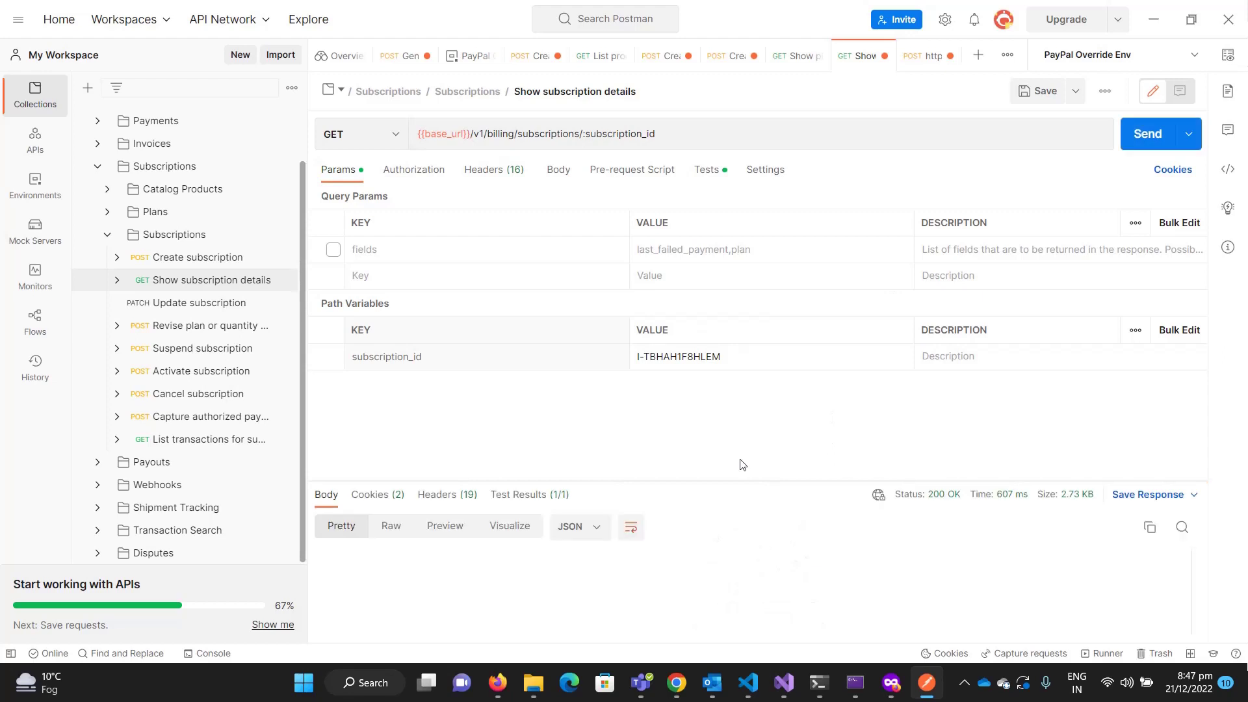
drag(704, 479, 717, 385)
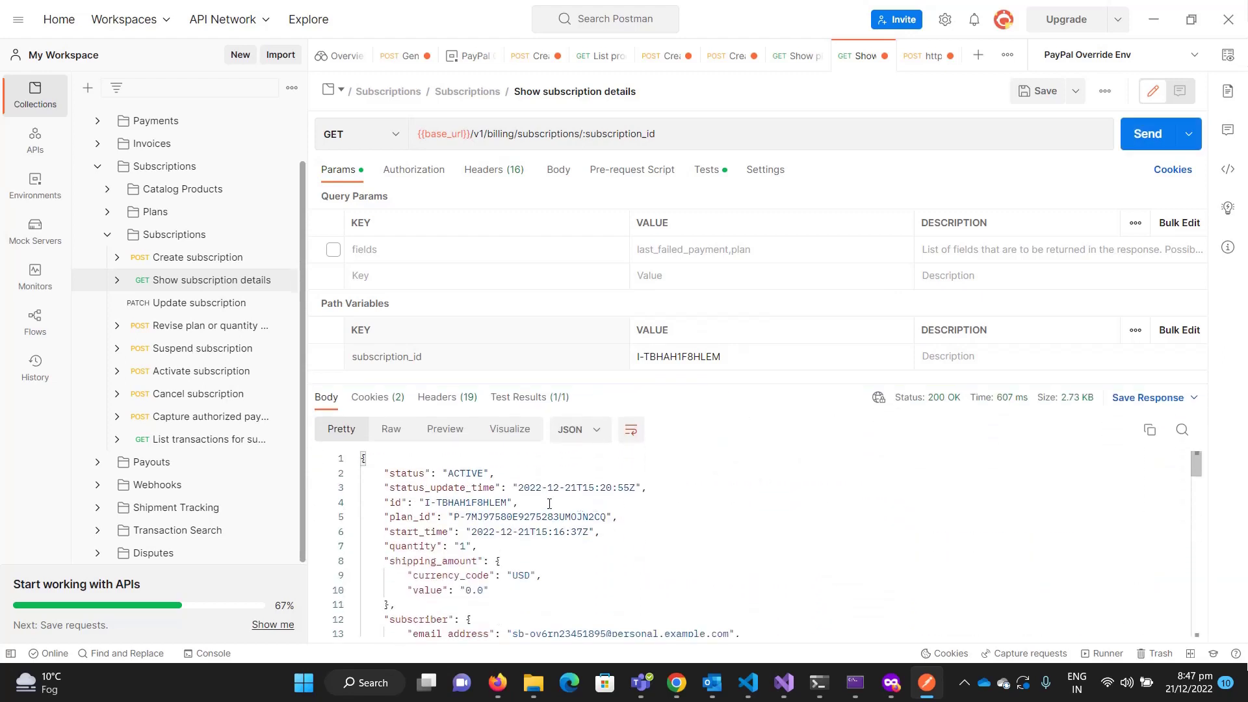
click(207, 374)
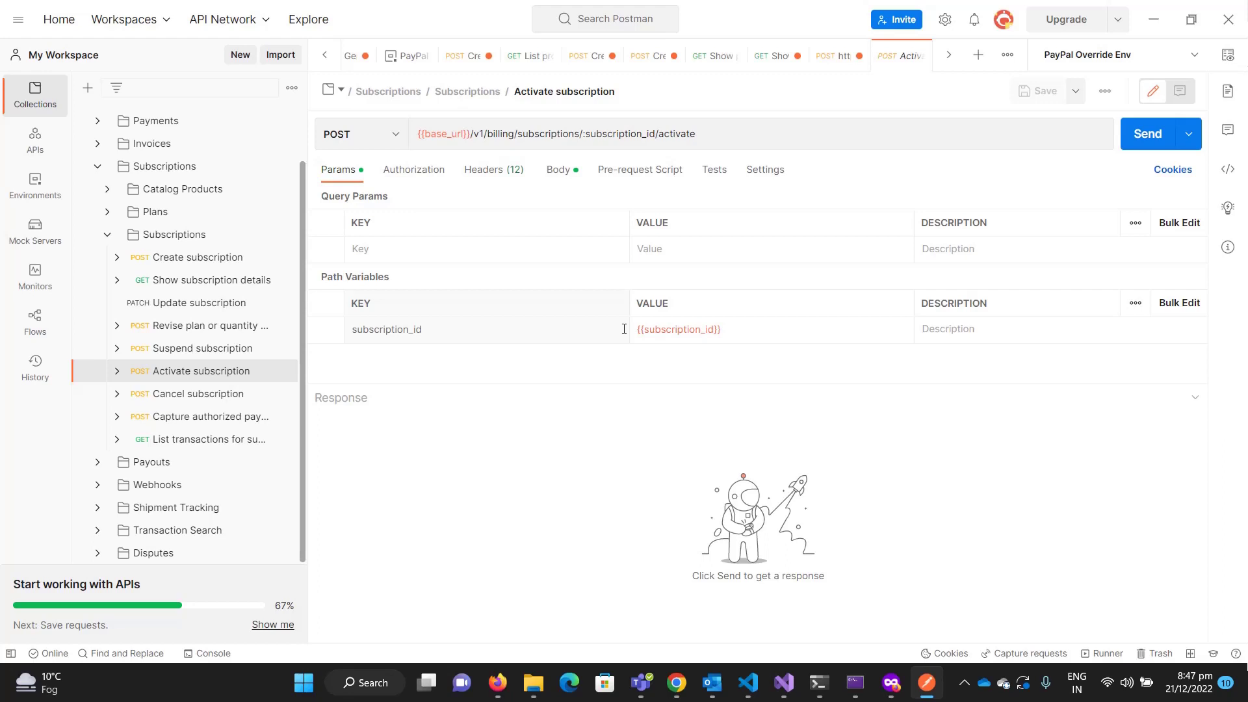
Step: Send Activate subscription with the pasted subscription ID, which fails with 422 Unprocessable Entity
click(741, 331)
key(BackSpace)
key(BackSpace)
key(BackSpace)
key(BackSpace)
key(BackSpace)
key(BackSpace)
key(BackSpace)
key(BackSpace)
key(BackSpace)
key(BackSpace)
key(BackSpace)
key(BackSpace)
key(BackSpace)
key(BackSpace)
key(BackSpace)
key(BackSpace)
key(BackSpace)
key(BackSpace)
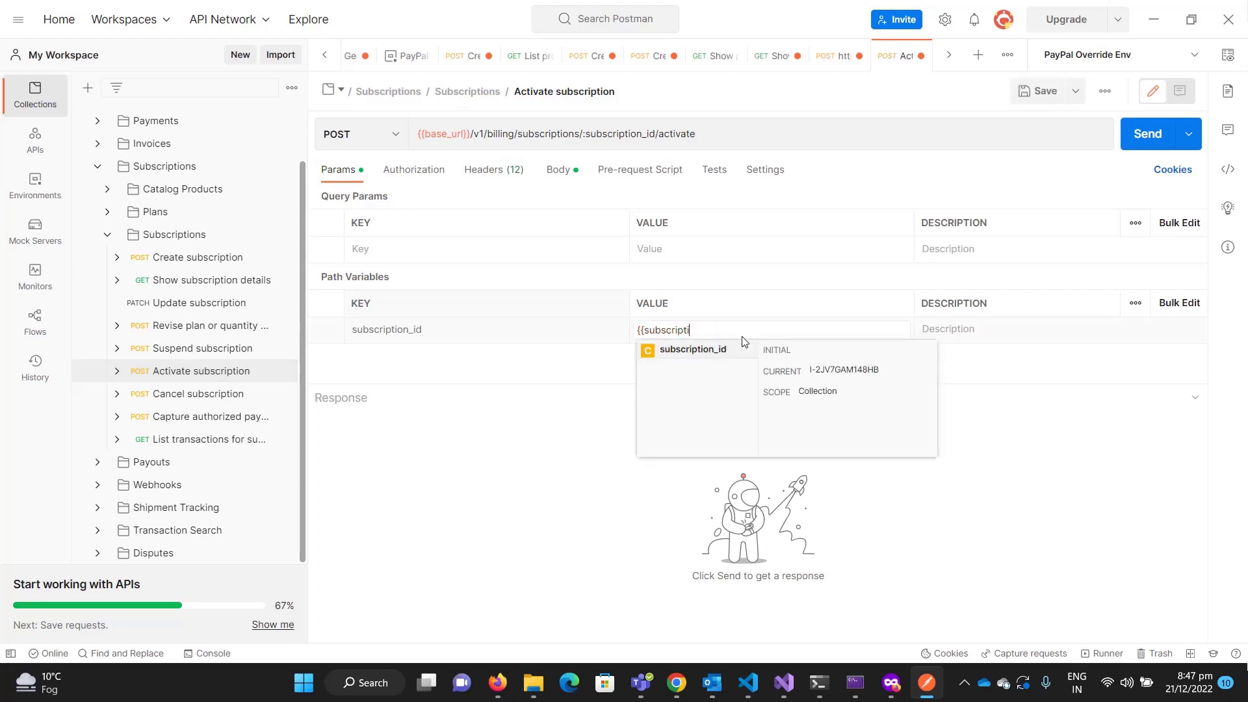
text(I-TBHAH1F8HLEM)
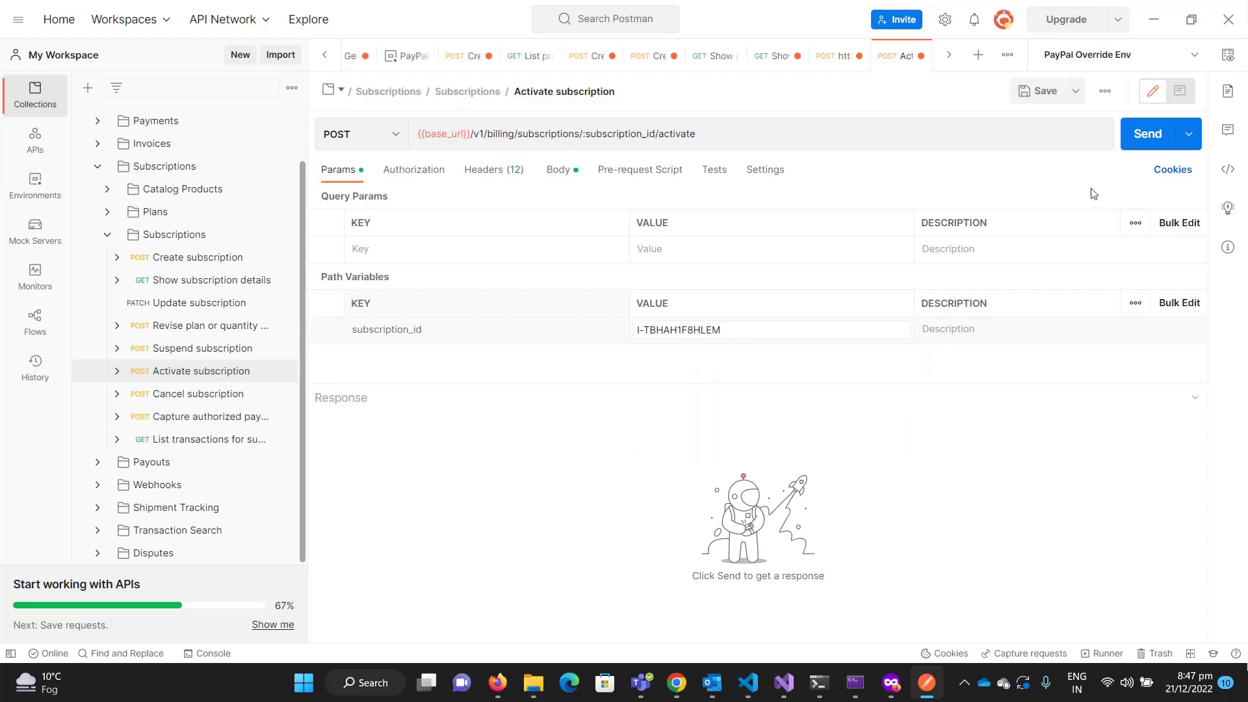
click(1158, 138)
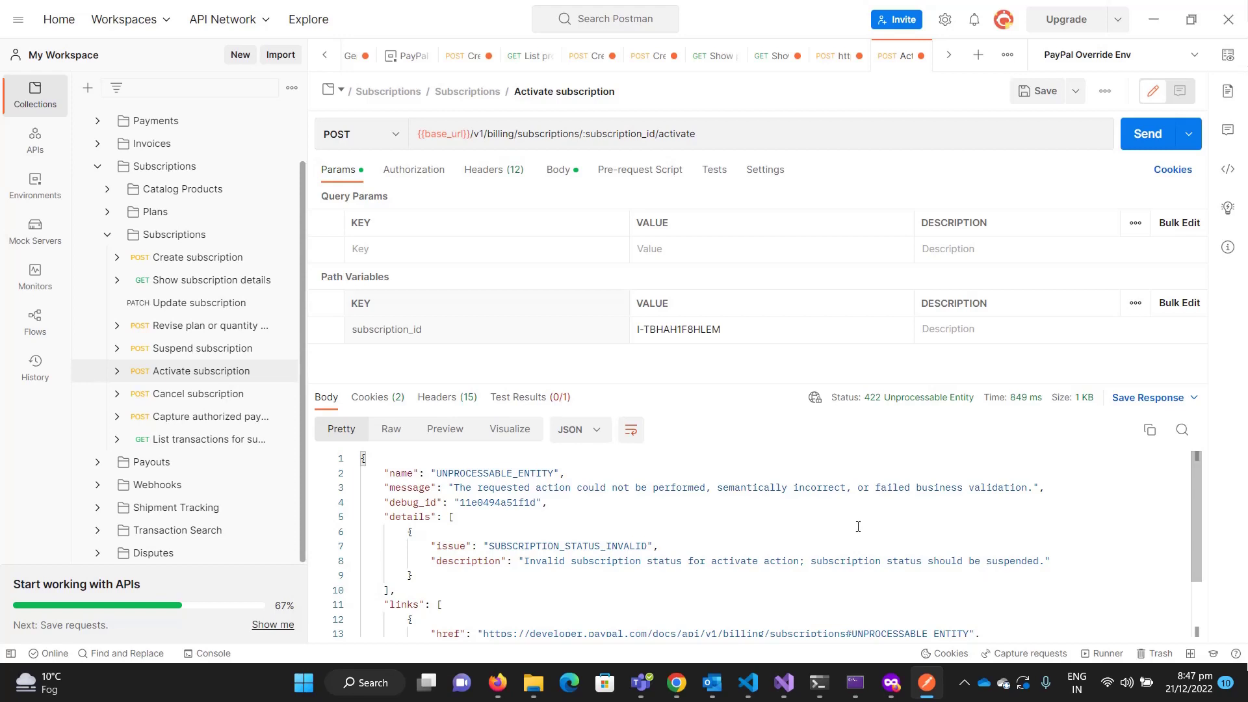
click(201, 348)
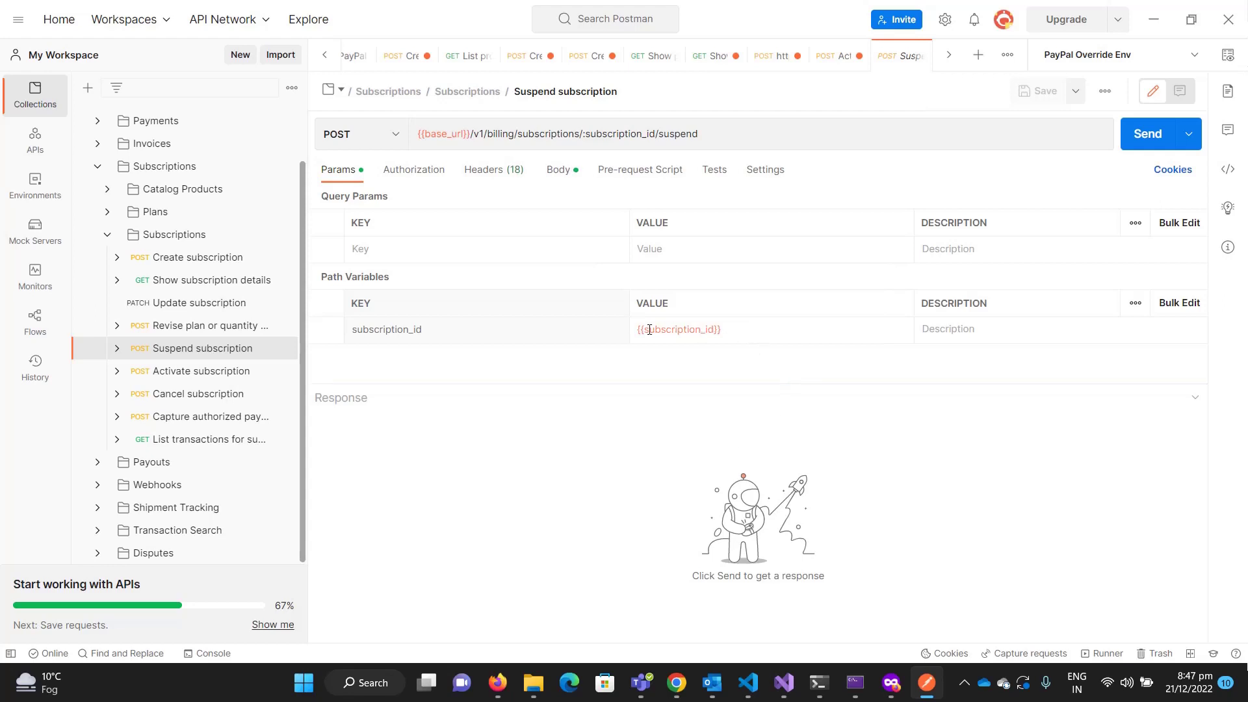
Step: Suspend the subscription using the pasted subscription ID, getting 204 No Content
click(766, 338)
key(BackSpace)
key(BackSpace)
key(BackSpace)
key(BackSpace)
key(BackSpace)
key(BackSpace)
key(BackSpace)
key(BackSpace)
key(BackSpace)
key(BackSpace)
key(BackSpace)
key(BackSpace)
key(BackSpace)
key(BackSpace)
key(BackSpace)
key(BackSpace)
key(BackSpace)
key(BackSpace)
key(BackSpace)
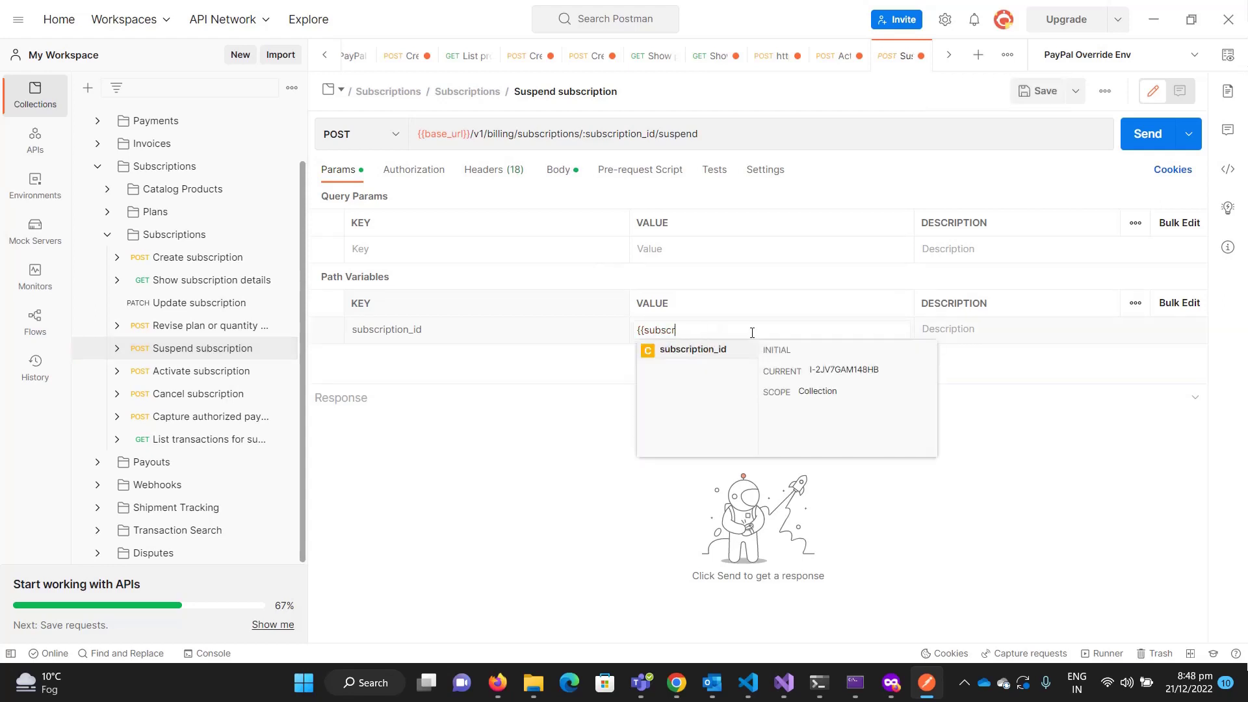
text(I-TBHAH1F8HLEM)
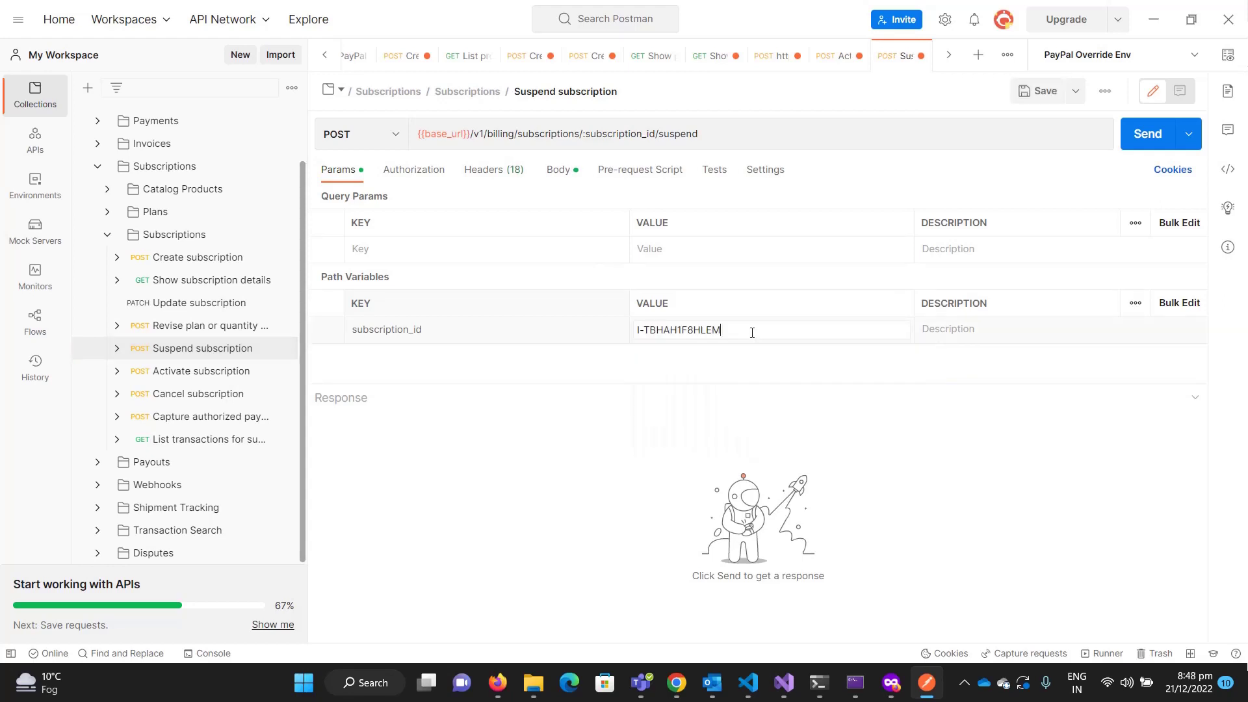
click(1148, 133)
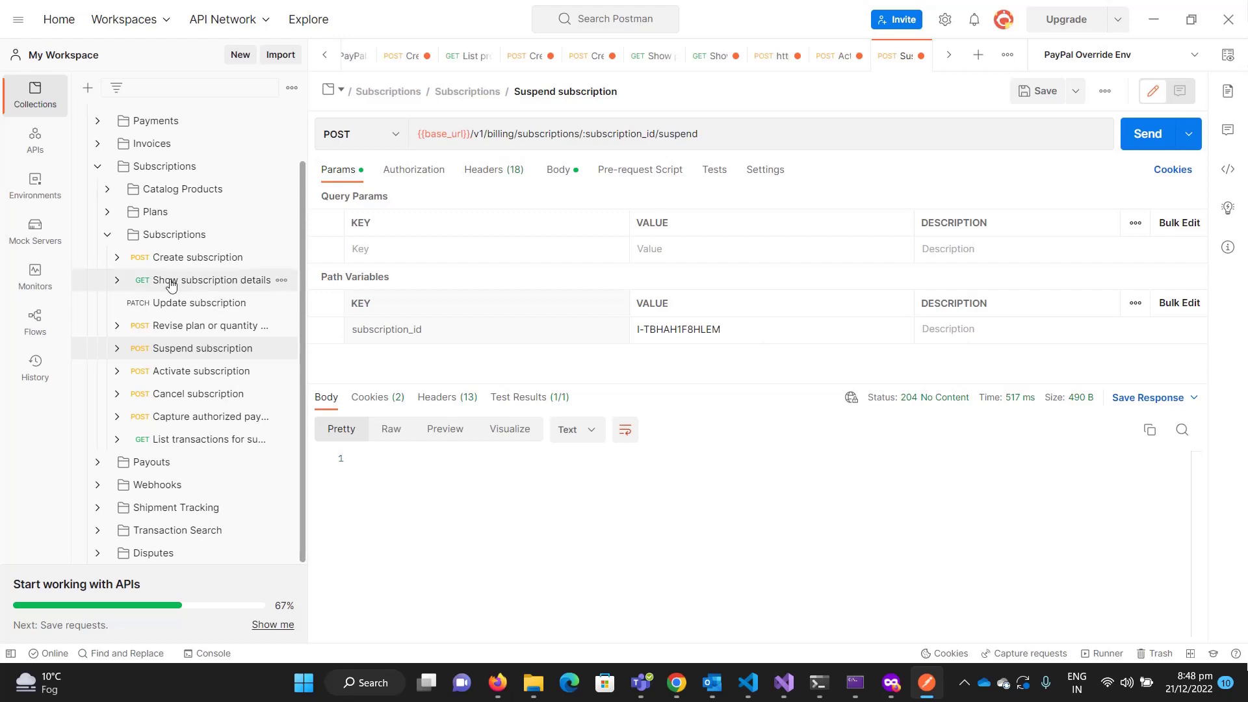
Step: Refresh the subscription details to confirm the status is now SUSPENDED
click(217, 282)
click(1145, 134)
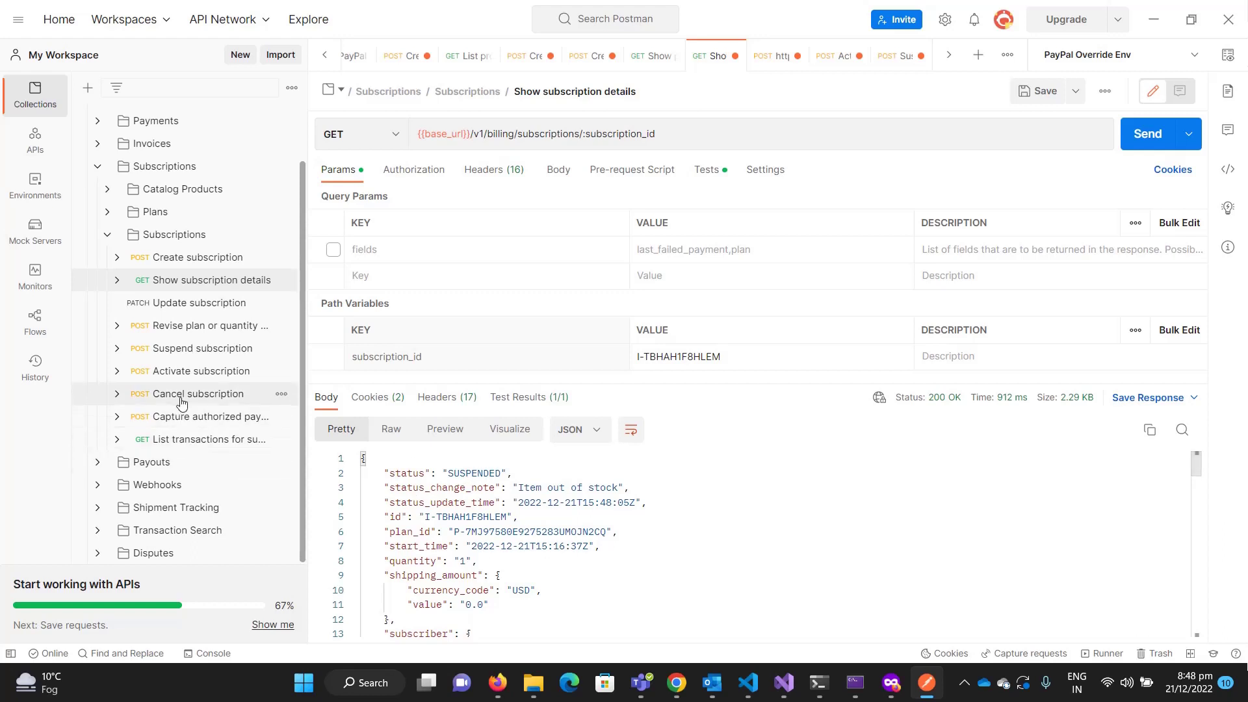
click(185, 370)
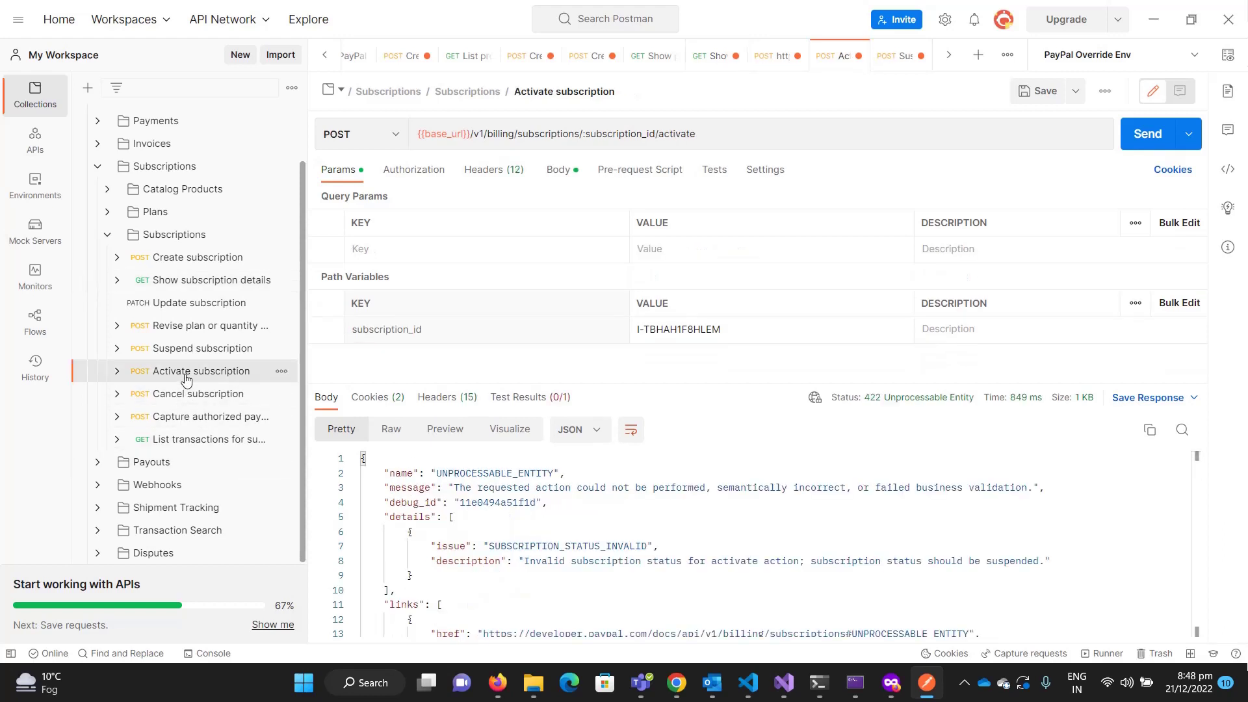
Step: Reactivate the subscription (204 No Content) and confirm its details show ACTIVE
click(1137, 139)
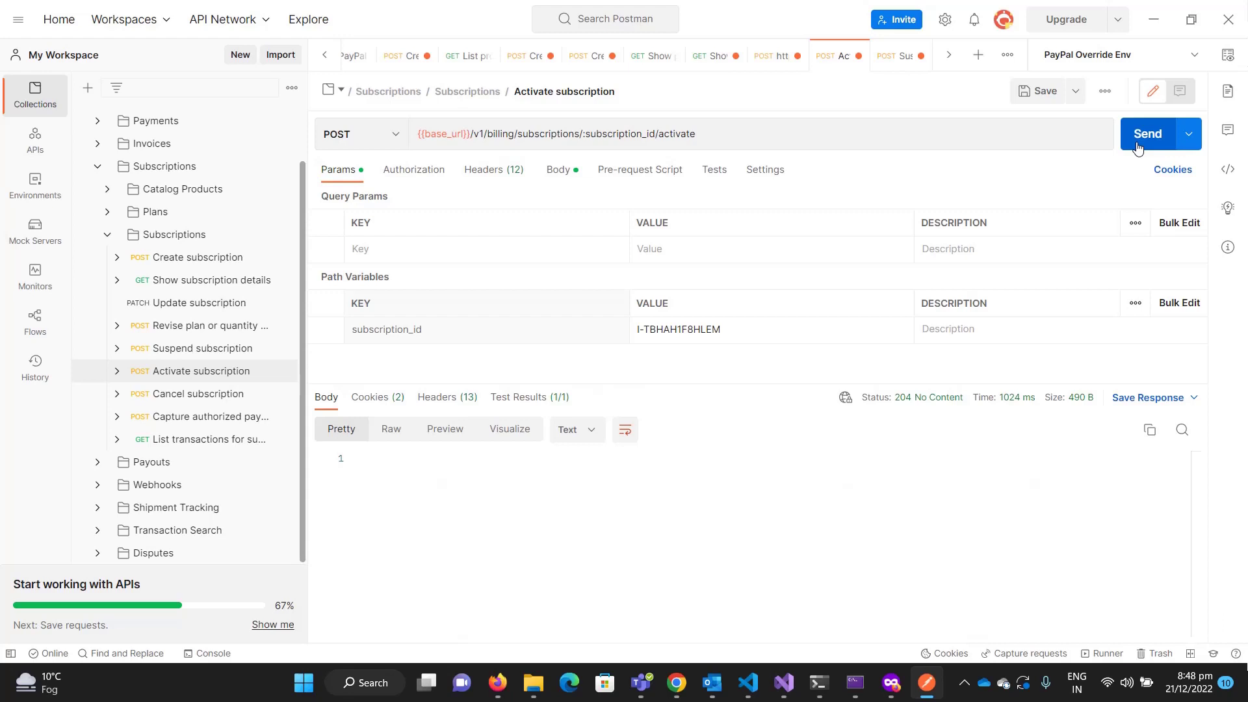
click(194, 286)
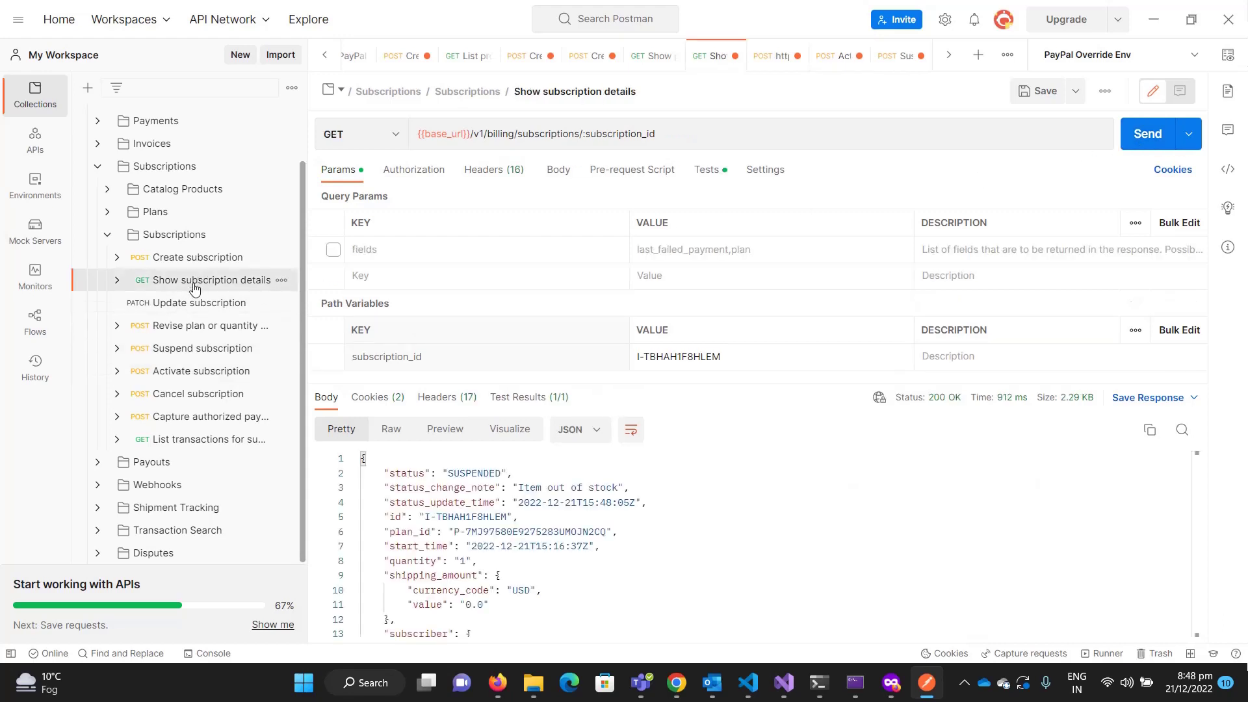
click(1148, 138)
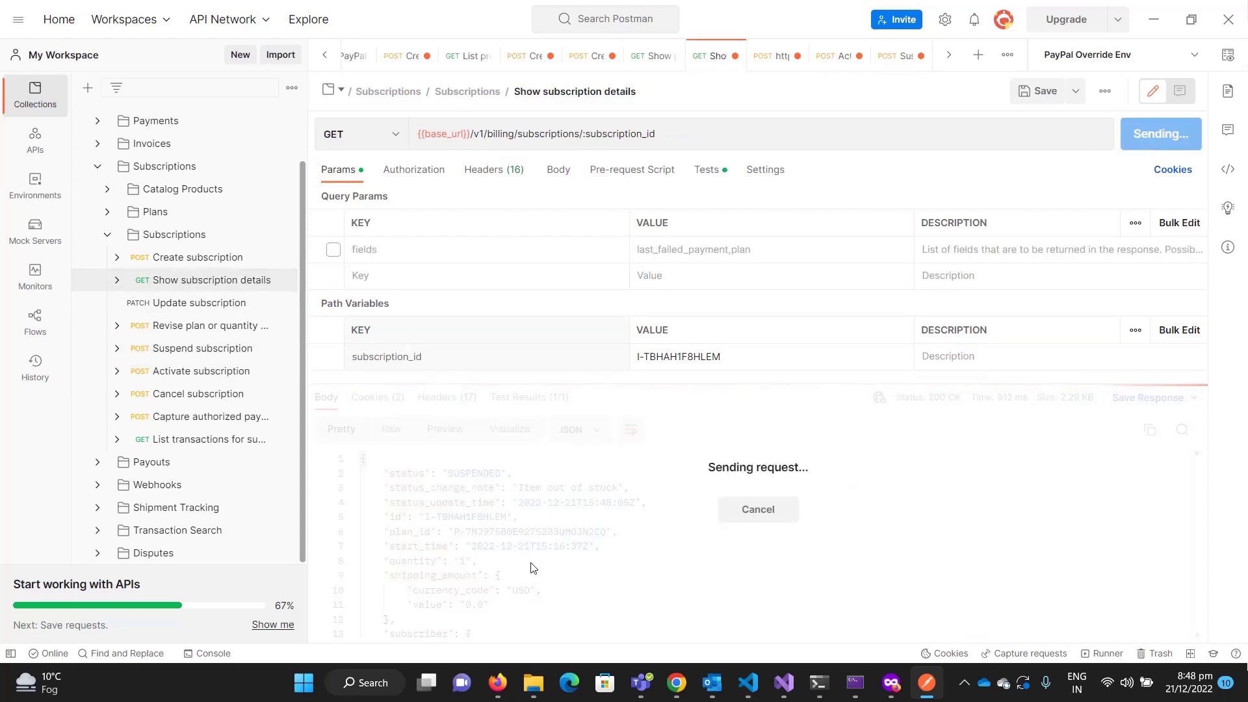
click(200, 394)
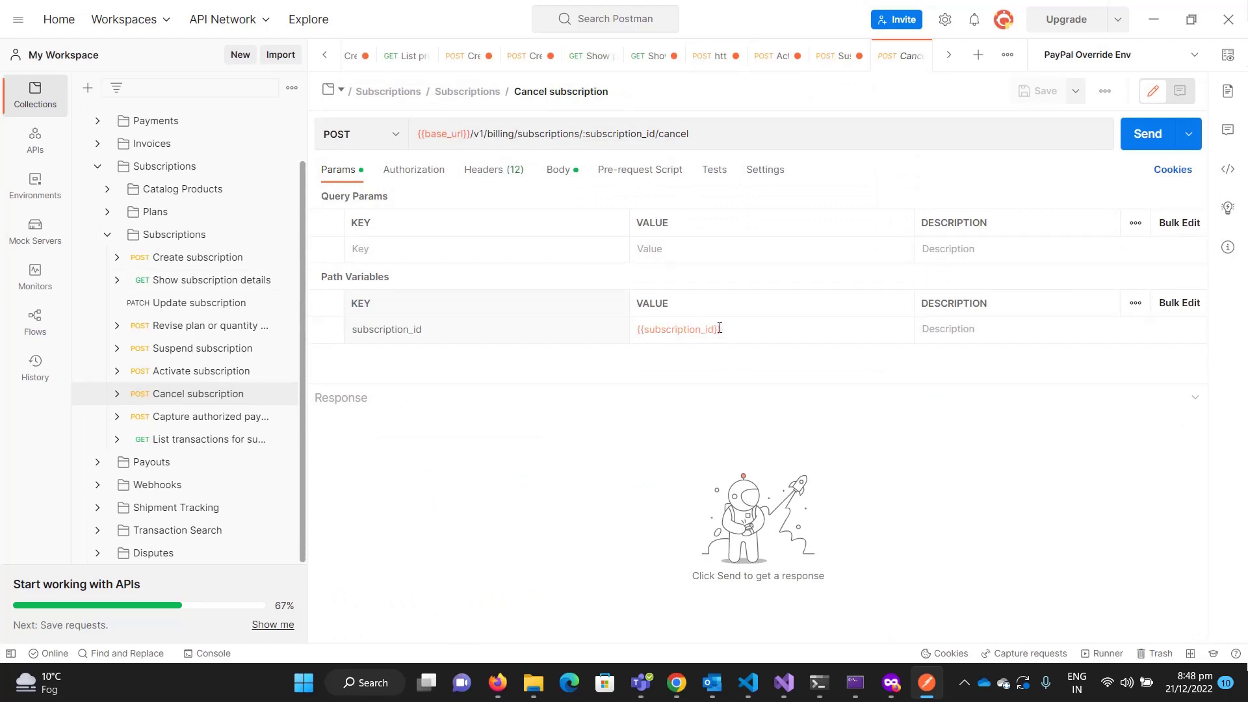
Step: Cancel the subscription using the pasted subscription ID, getting 204 No Content
click(720, 329)
key(BackSpace)
key(BackSpace)
key(BackSpace)
key(BackSpace)
key(BackSpace)
key(BackSpace)
key(BackSpace)
key(BackSpace)
key(BackSpace)
key(BackSpace)
key(BackSpace)
key(BackSpace)
key(BackSpace)
key(BackSpace)
key(BackSpace)
key(BackSpace)
key(BackSpace)
key(BackSpace)
key(BackSpace)
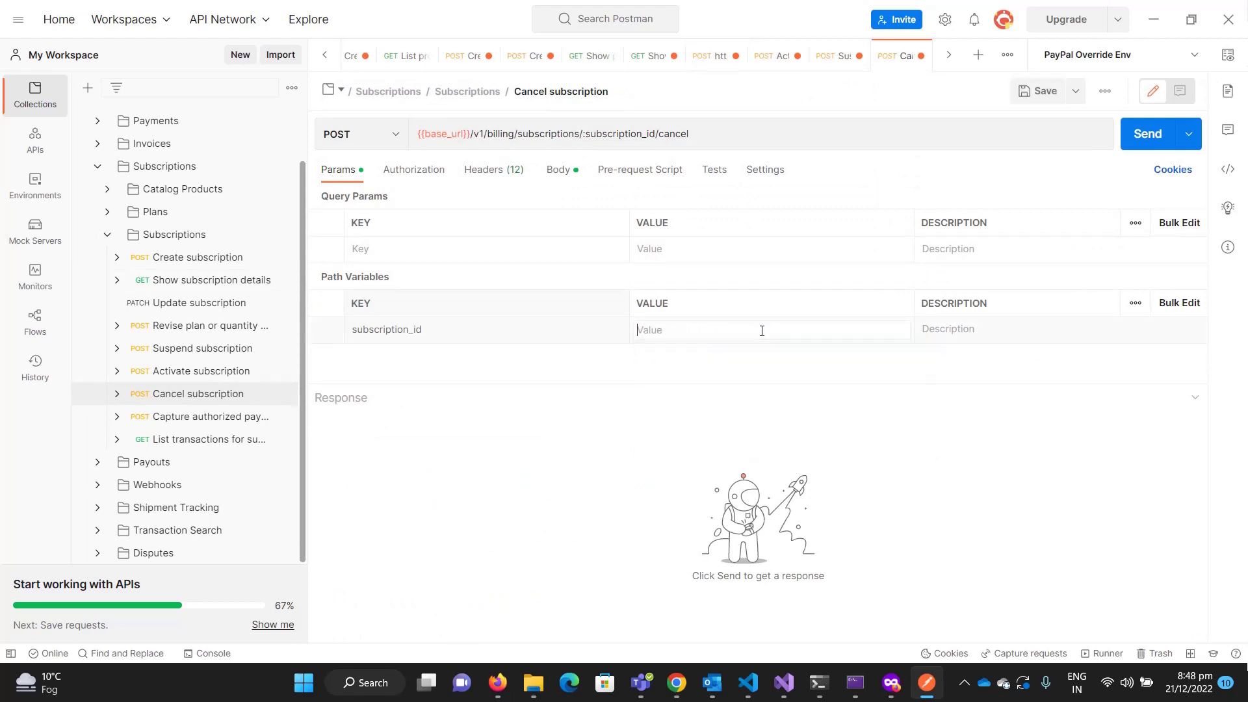
text(I-TBHAH1F8HLEM)
click(1135, 137)
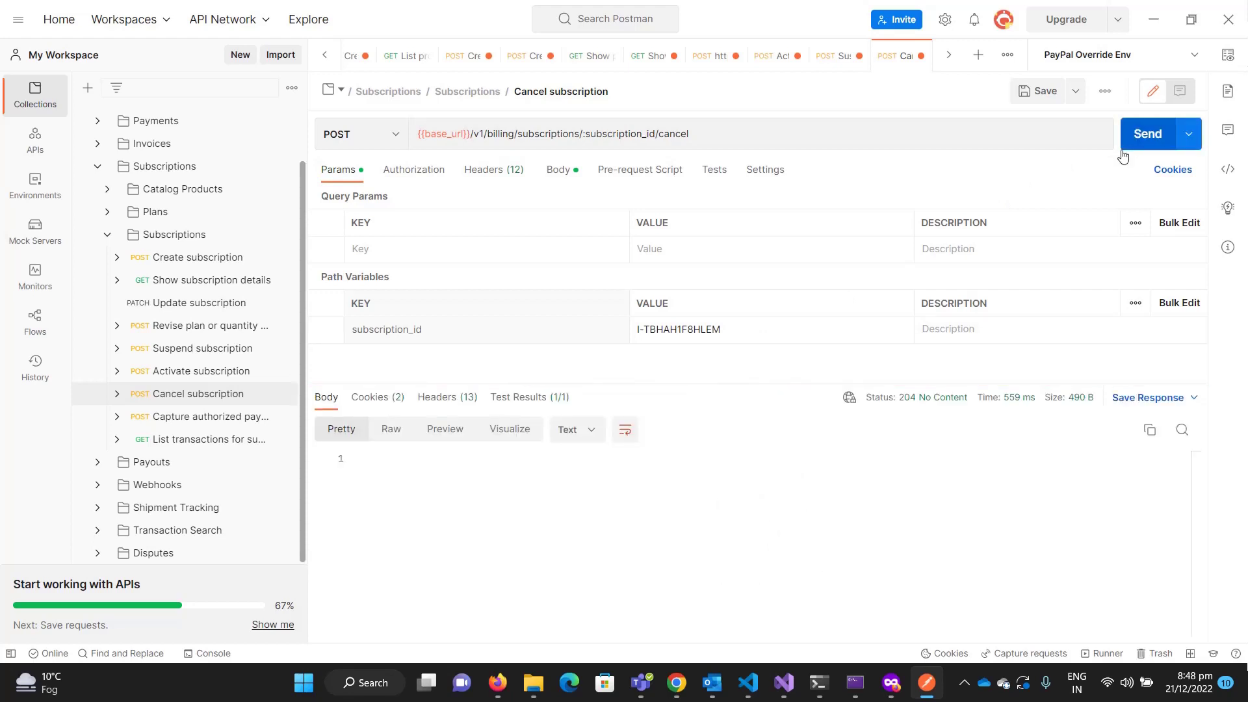
Step: Retry activating the cancelled subscription, which now fails with 422
click(200, 375)
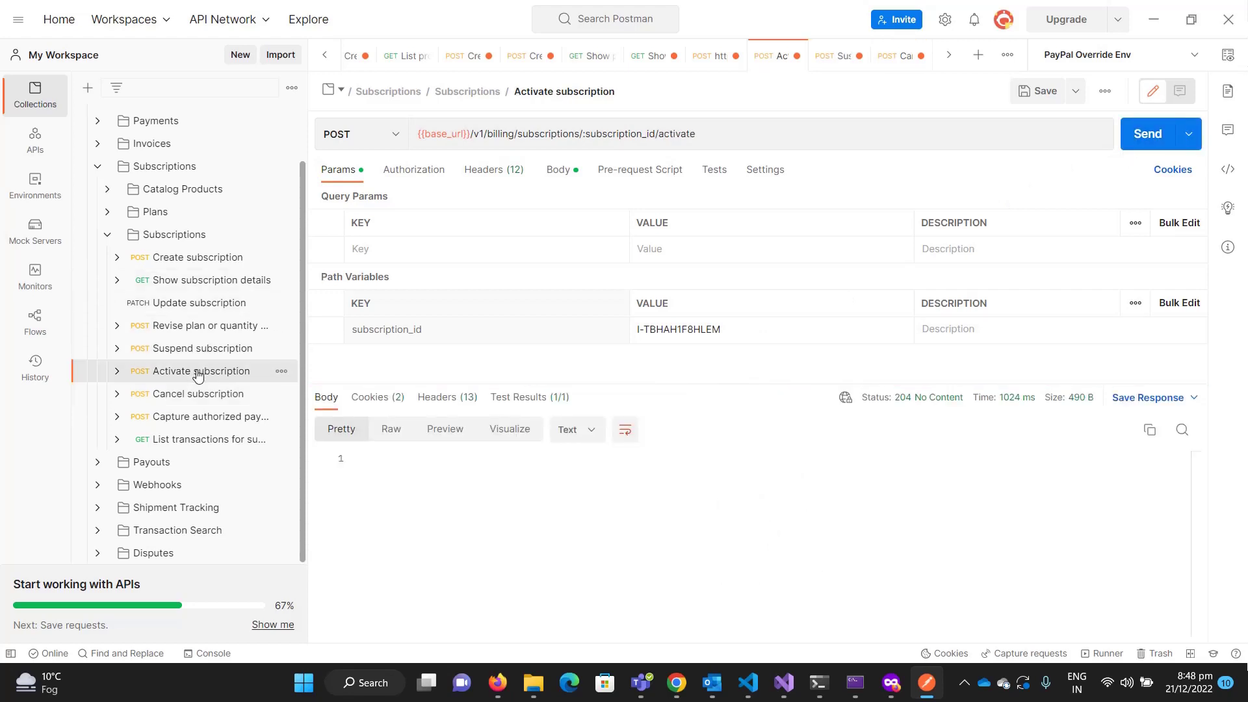
click(1134, 139)
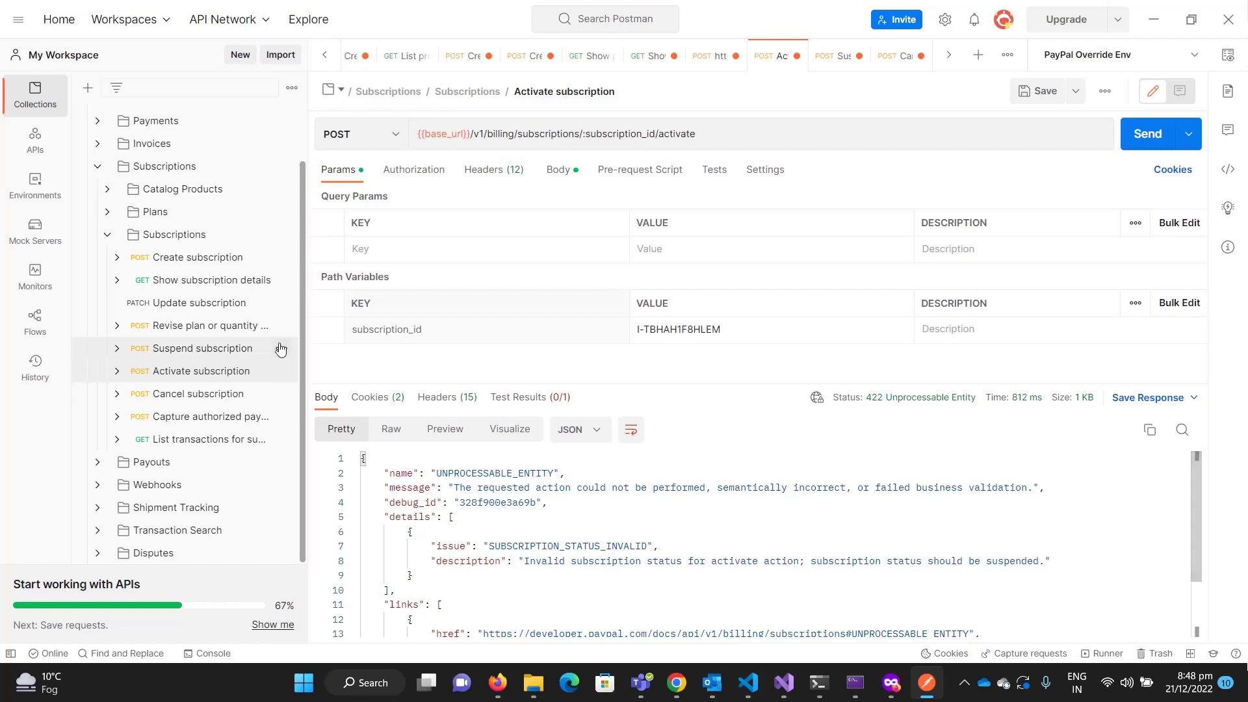
click(174, 258)
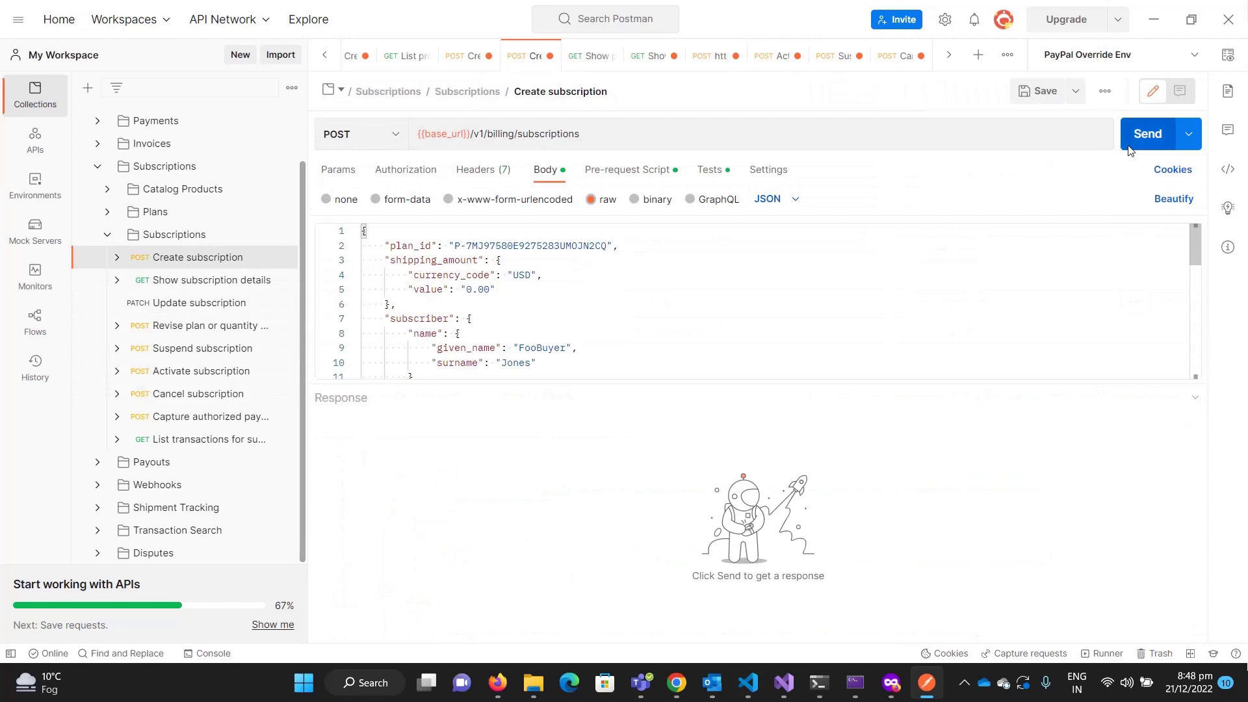
Step: Create a new subscription (201 Created, APPROVAL_PENDING) and confirm the original now reads CANCELLED
click(1142, 135)
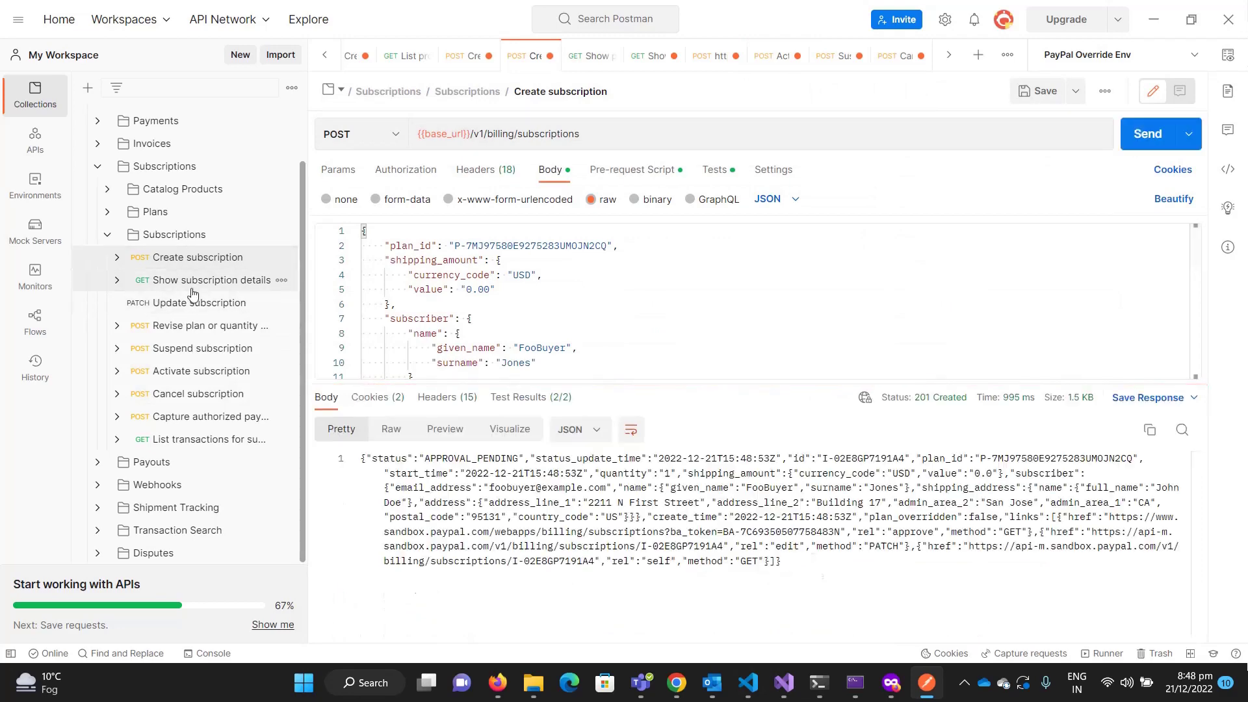
click(202, 281)
click(1156, 133)
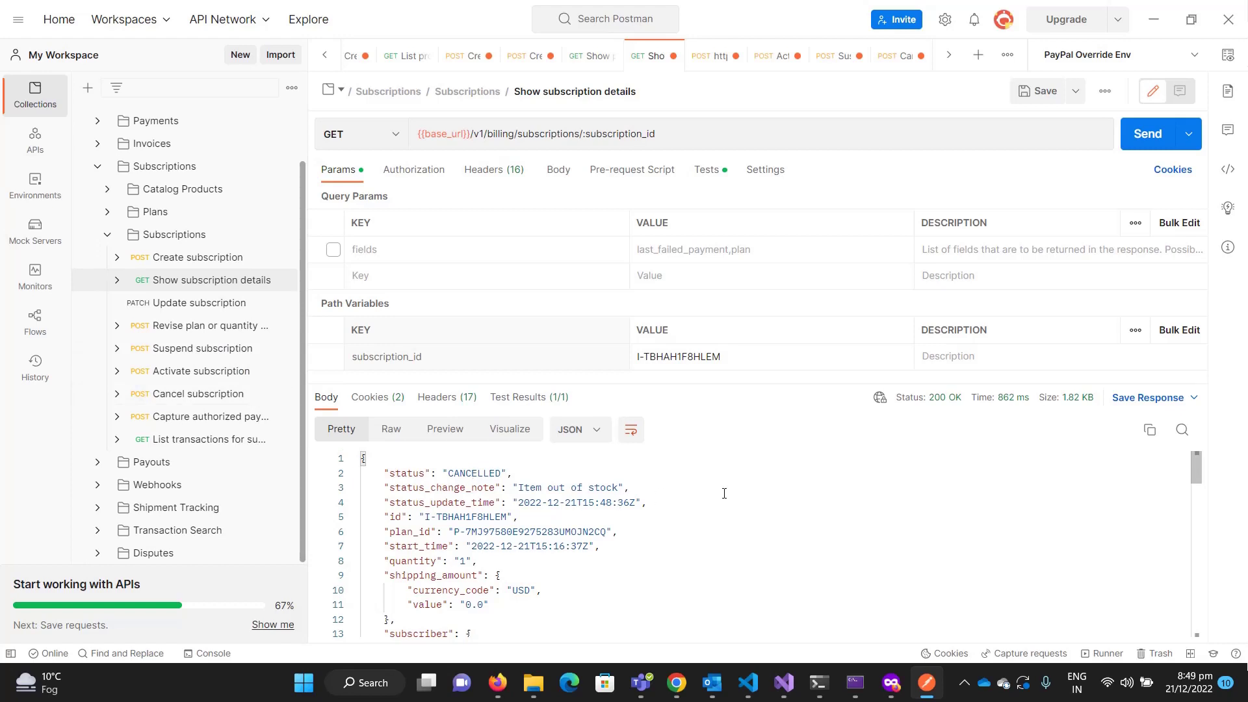
click(784, 683)
Step: Remove the breakpoints on lines 156, 163 and 170 and start debugging TecnicalVoiceApp
scroll(125, 348, up, 6)
scroll(125, 348, down, 5)
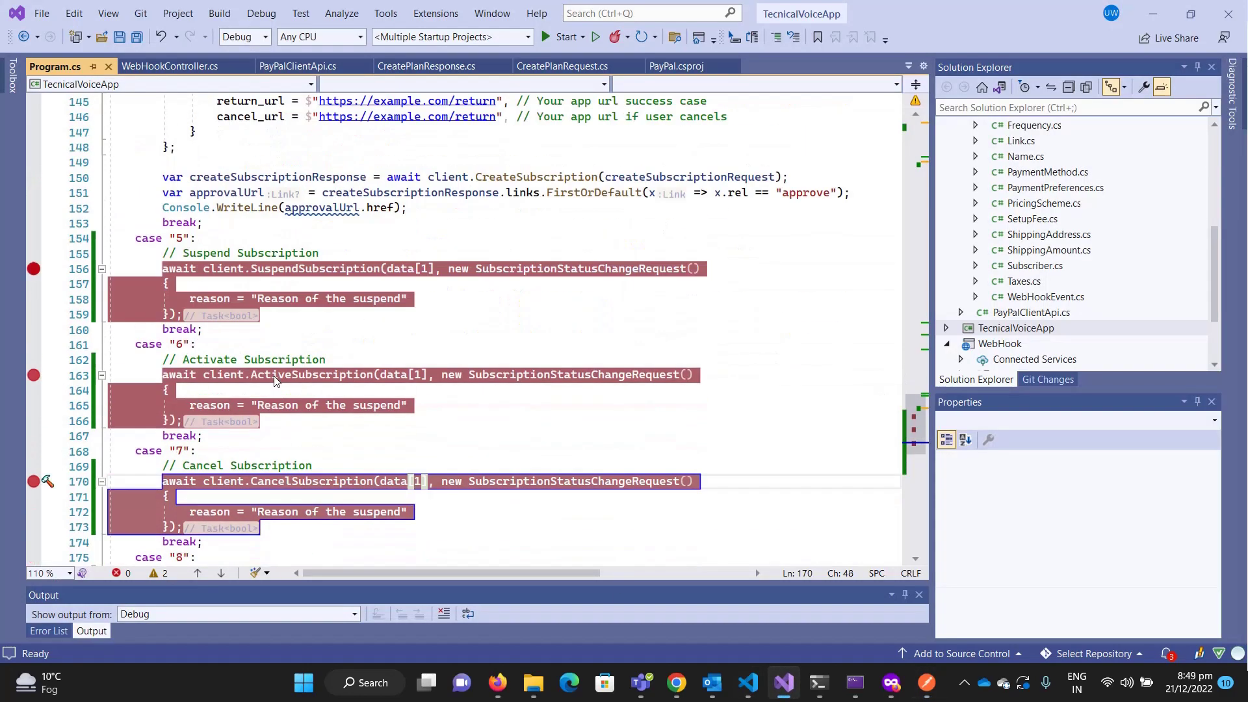
click(33, 223)
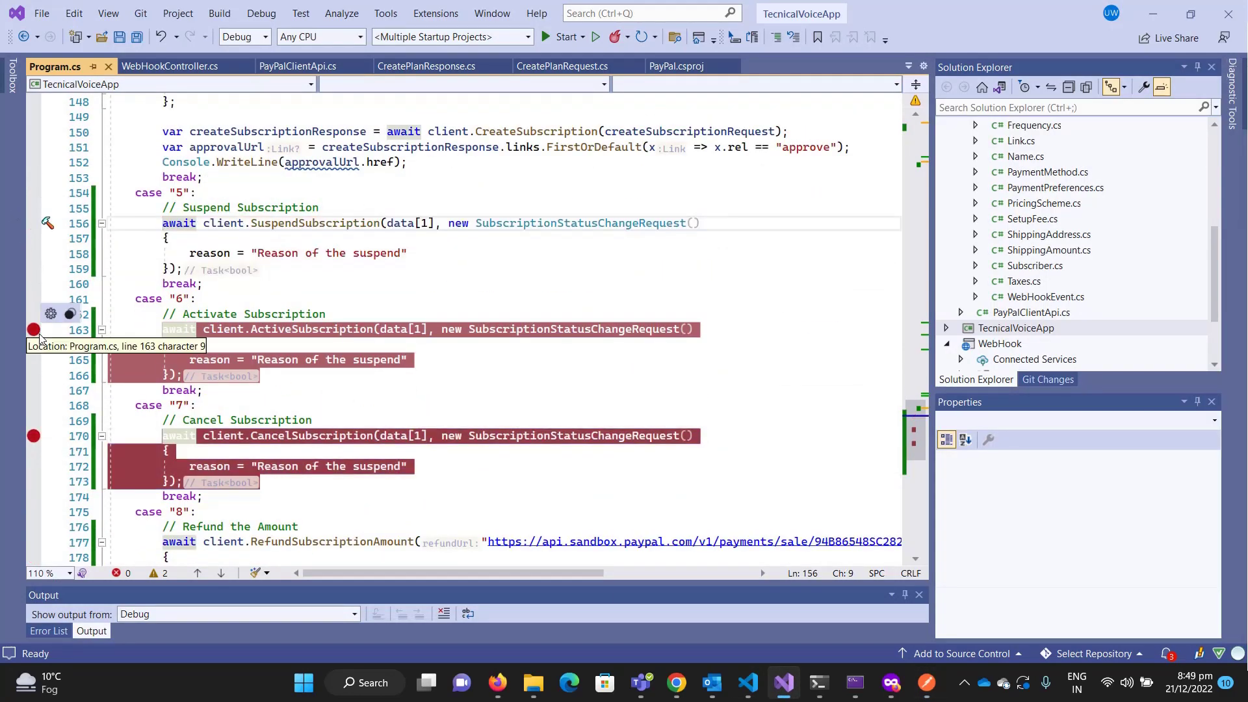
click(33, 329)
click(33, 436)
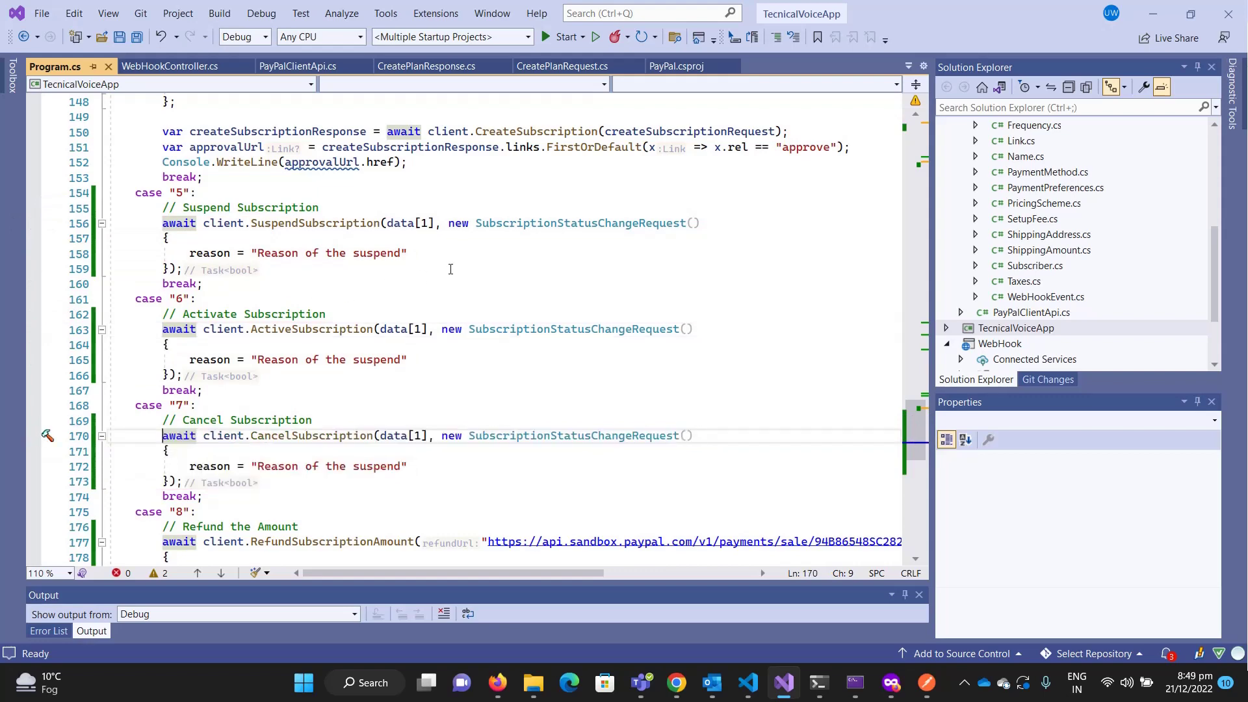
click(520, 269)
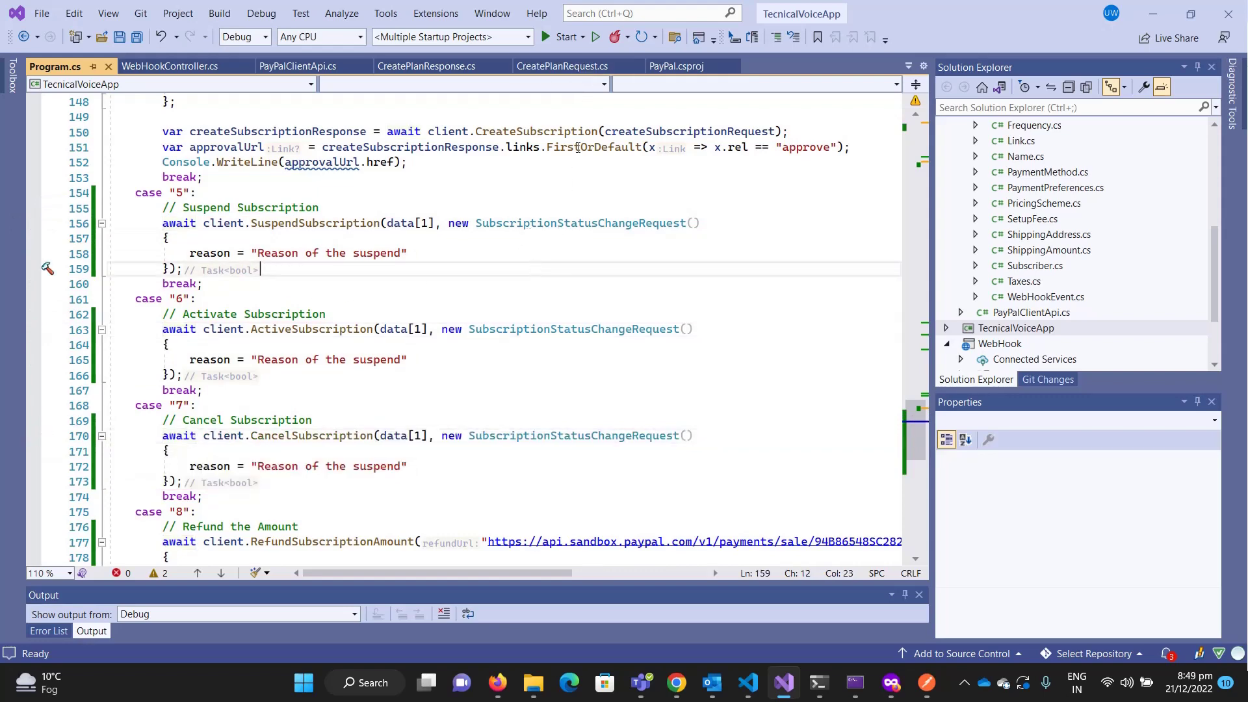
click(559, 37)
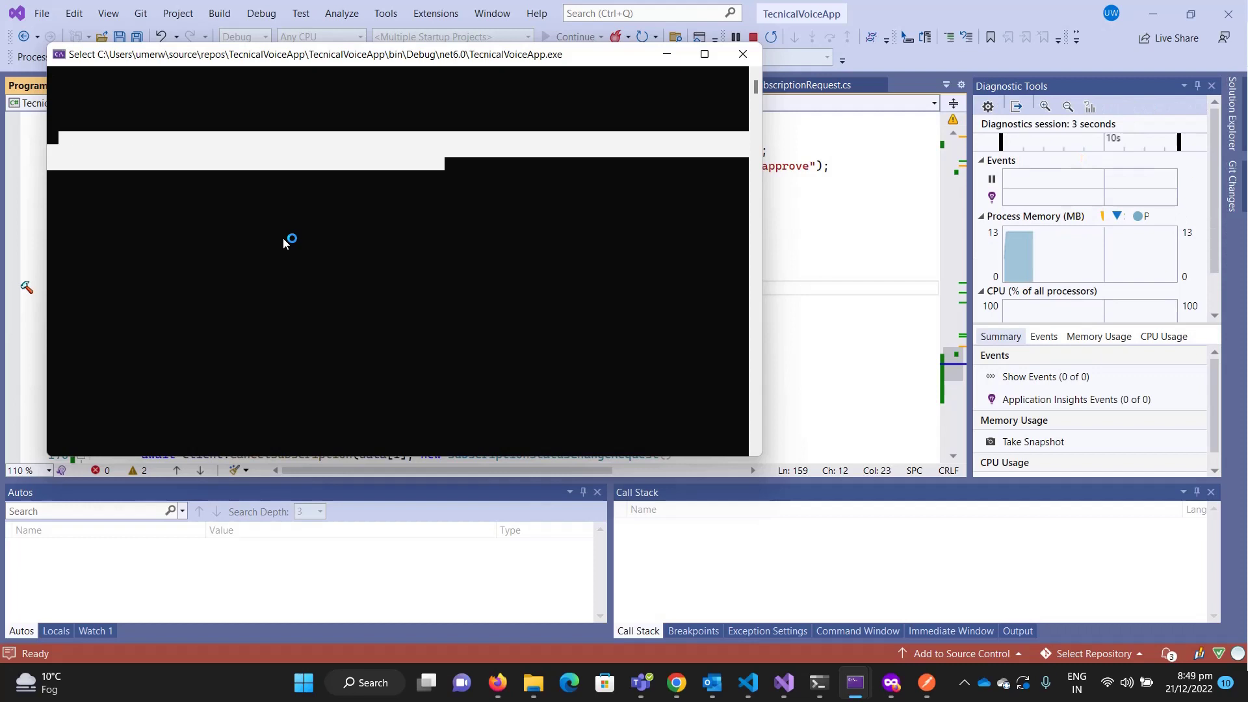
Step: Close the first console run, stop debugging, and relaunch TecnicalVoiceApp under the debugger
drag(315, 56, 534, 129)
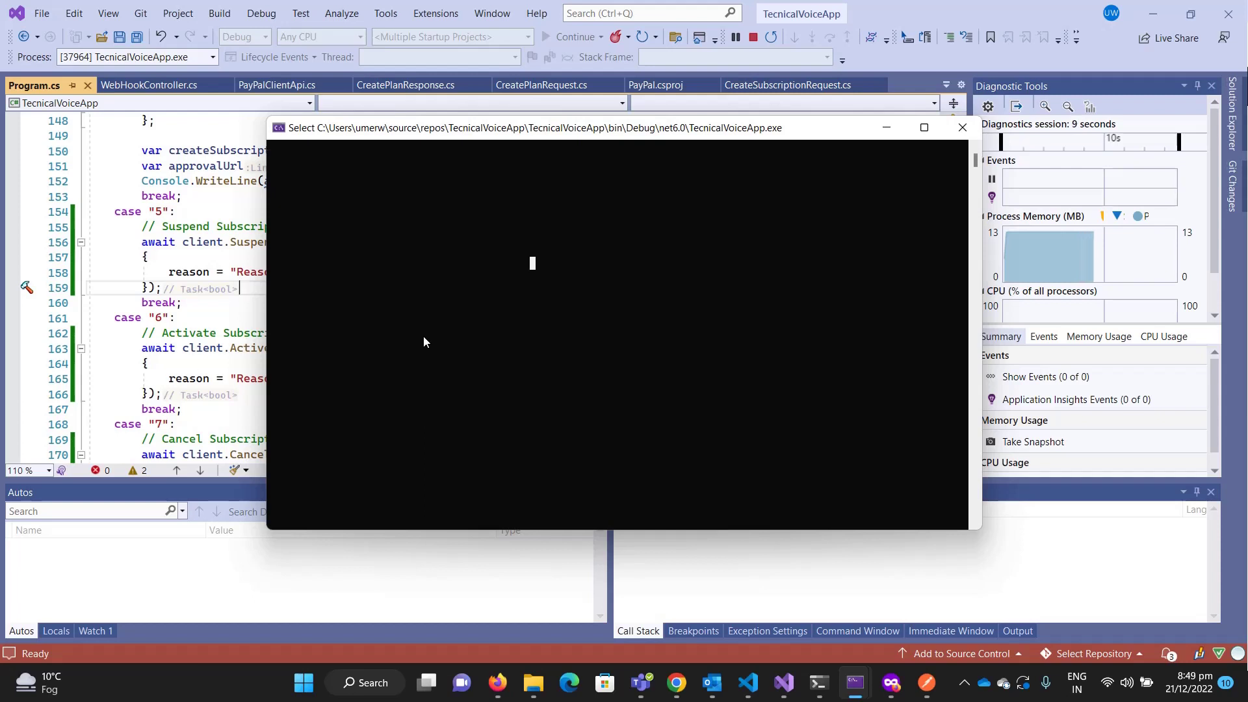
drag(620, 130, 525, 130)
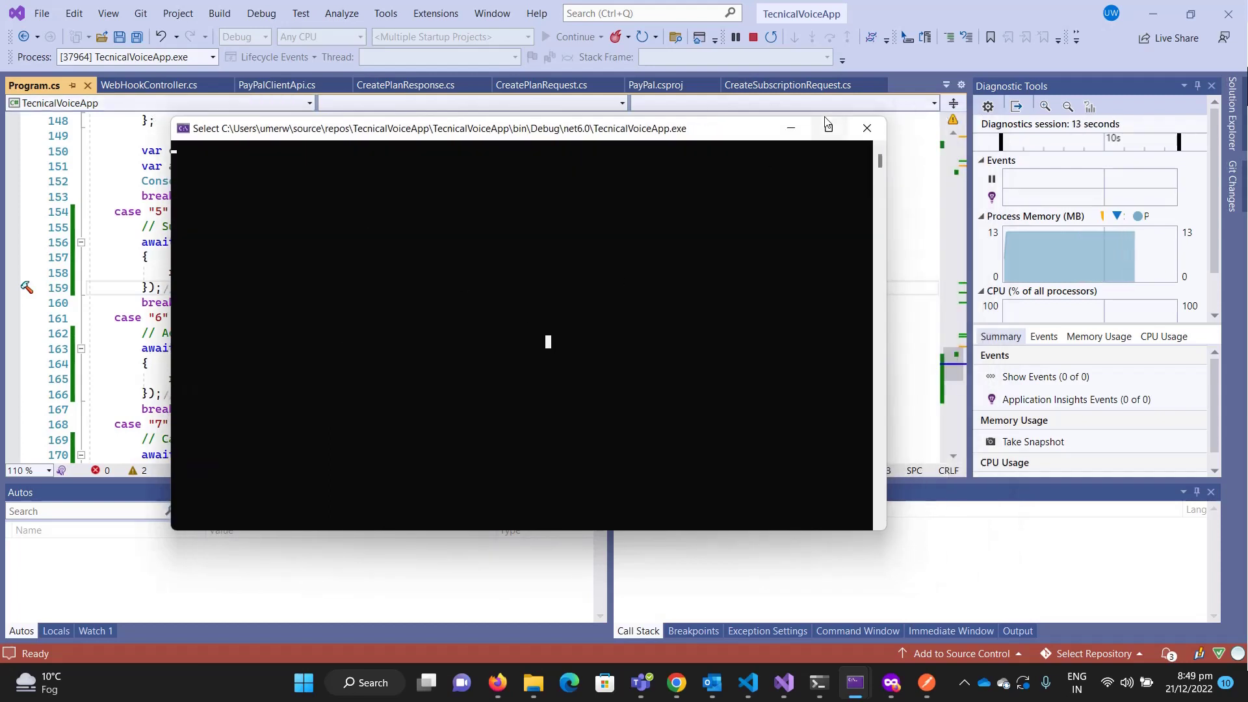
click(867, 128)
scroll(448, 214, up, 1)
scroll(447, 214, up, 1)
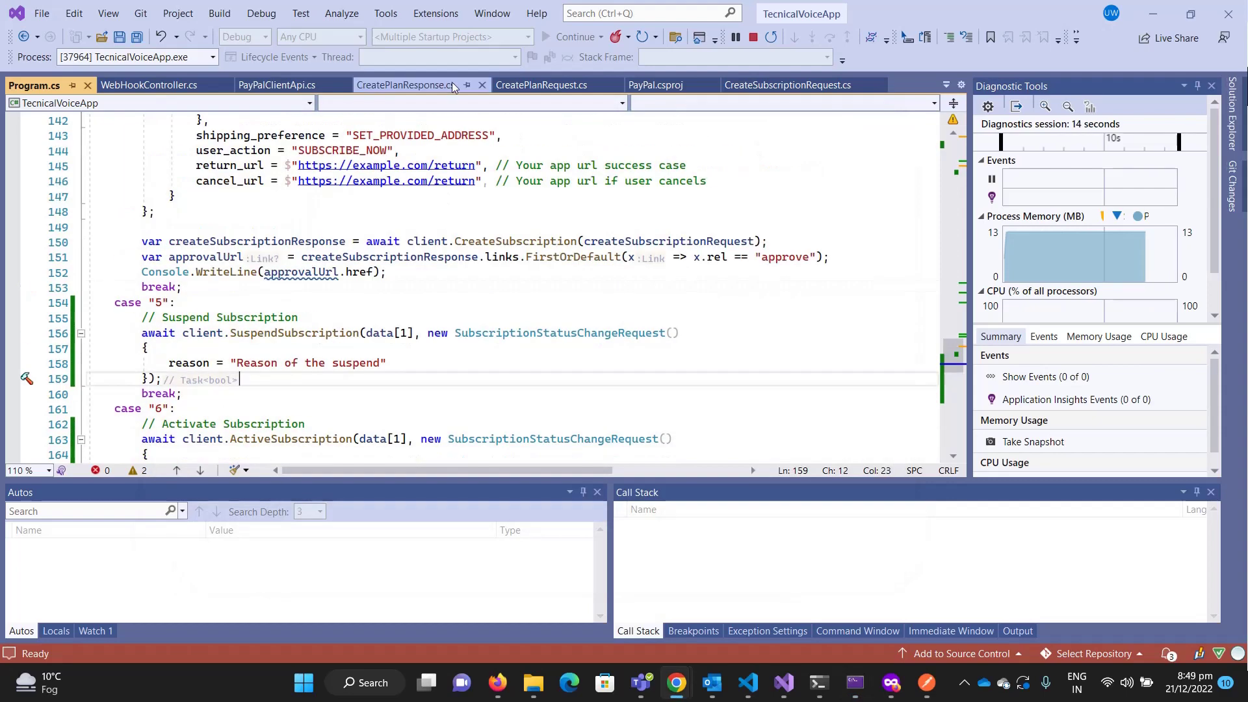
click(753, 37)
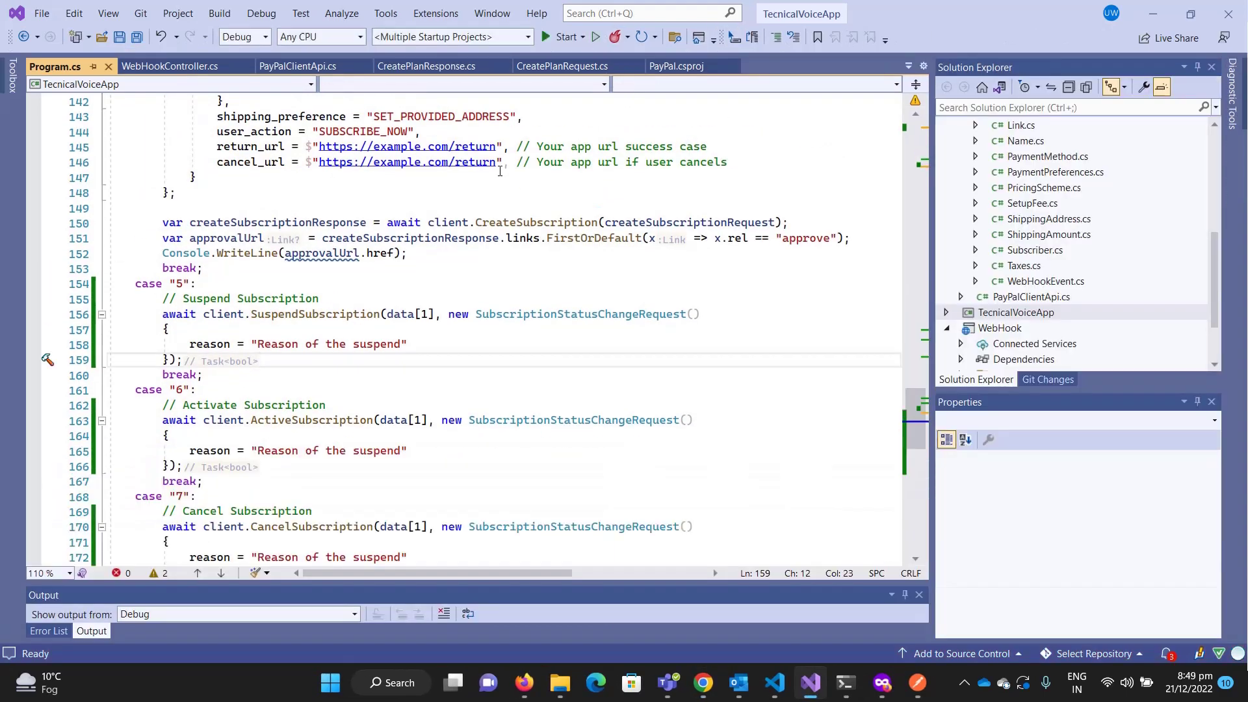
click(566, 37)
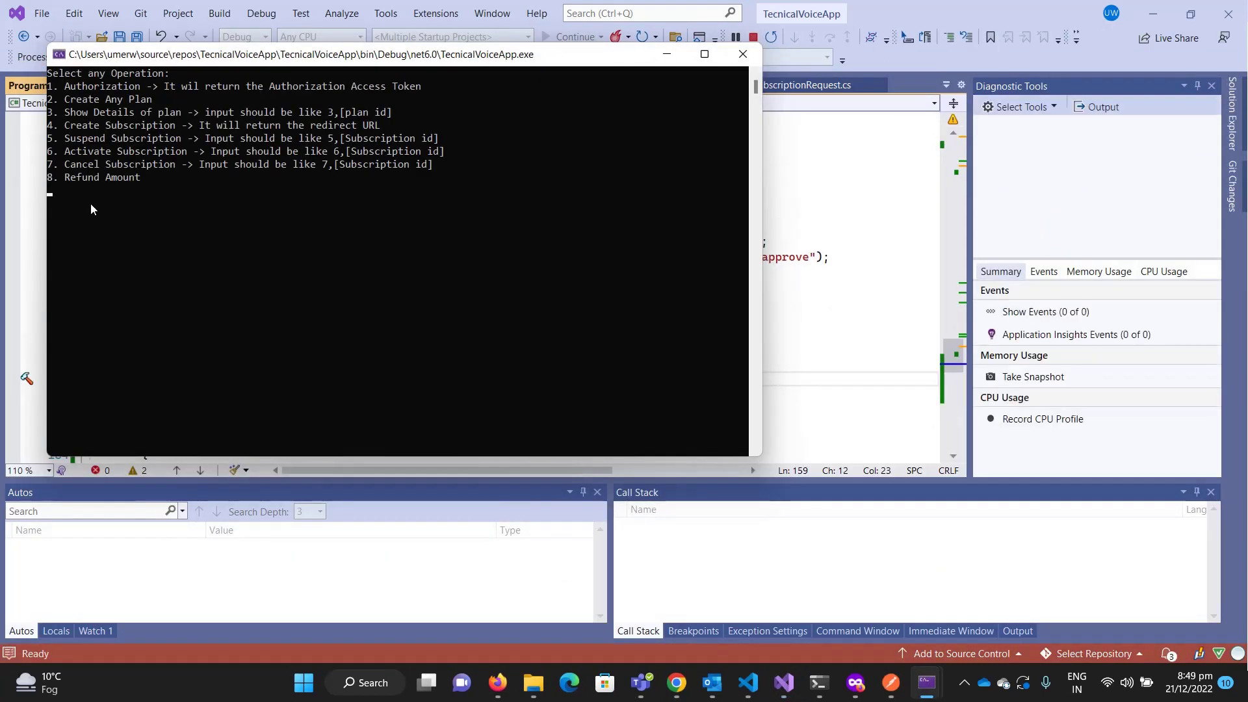
Step: Enter option 7 followed by the subscription ID in the console
click(85, 201)
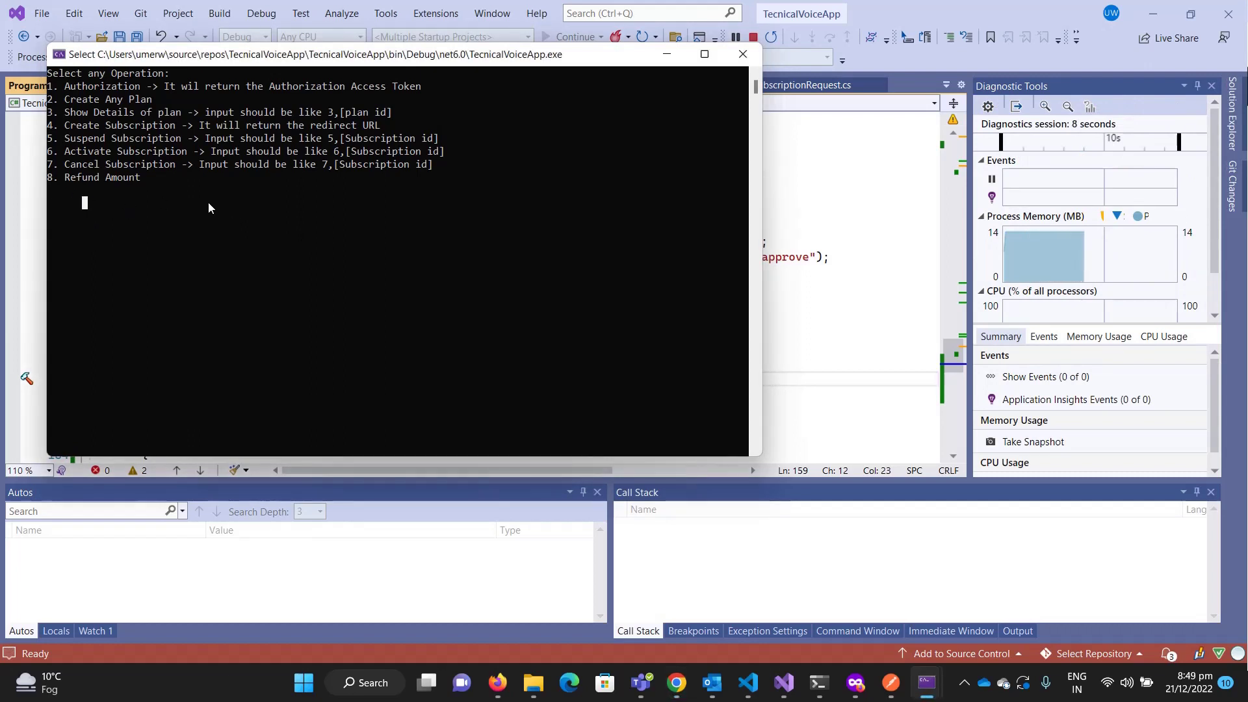
text(7)
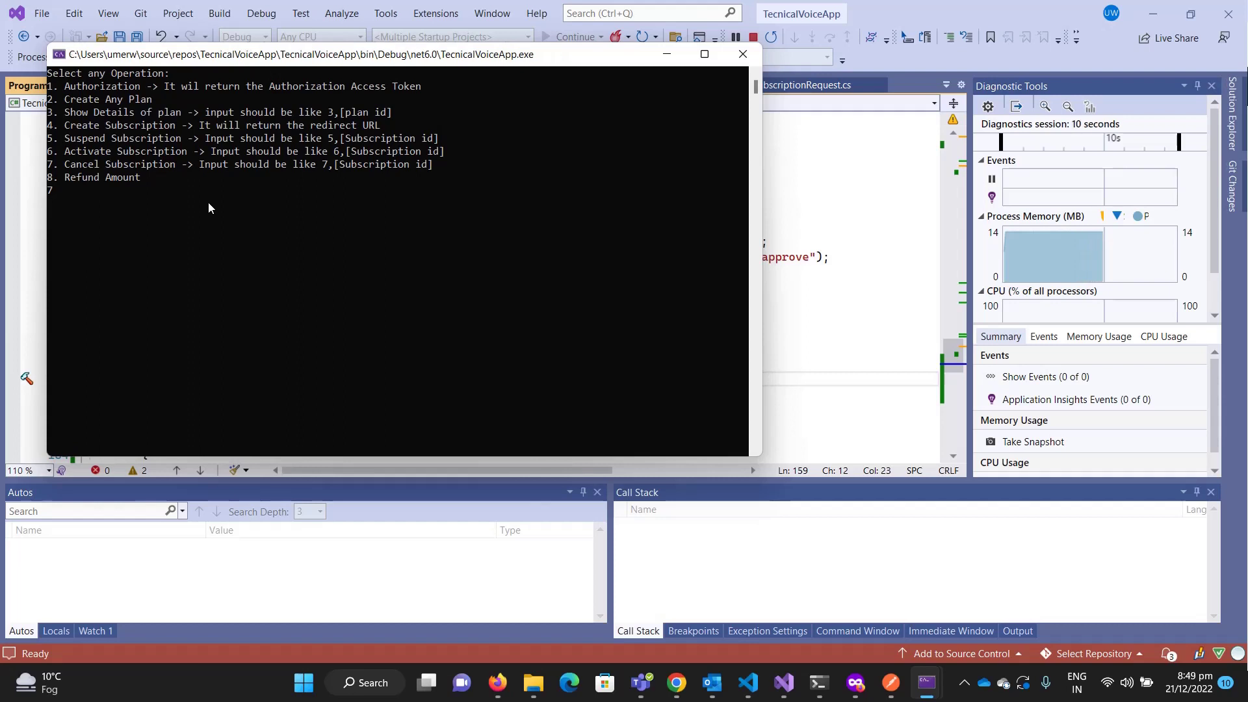
text(,)
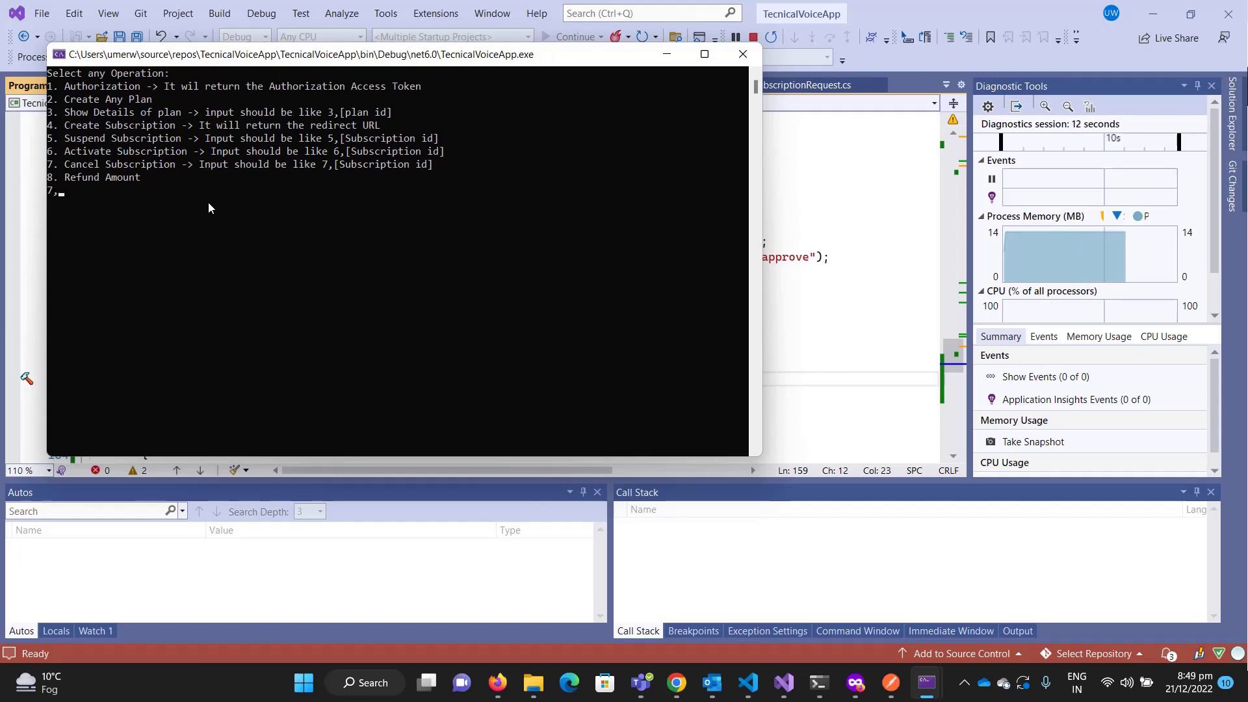
text(I-TBHAH1F8HLEM)
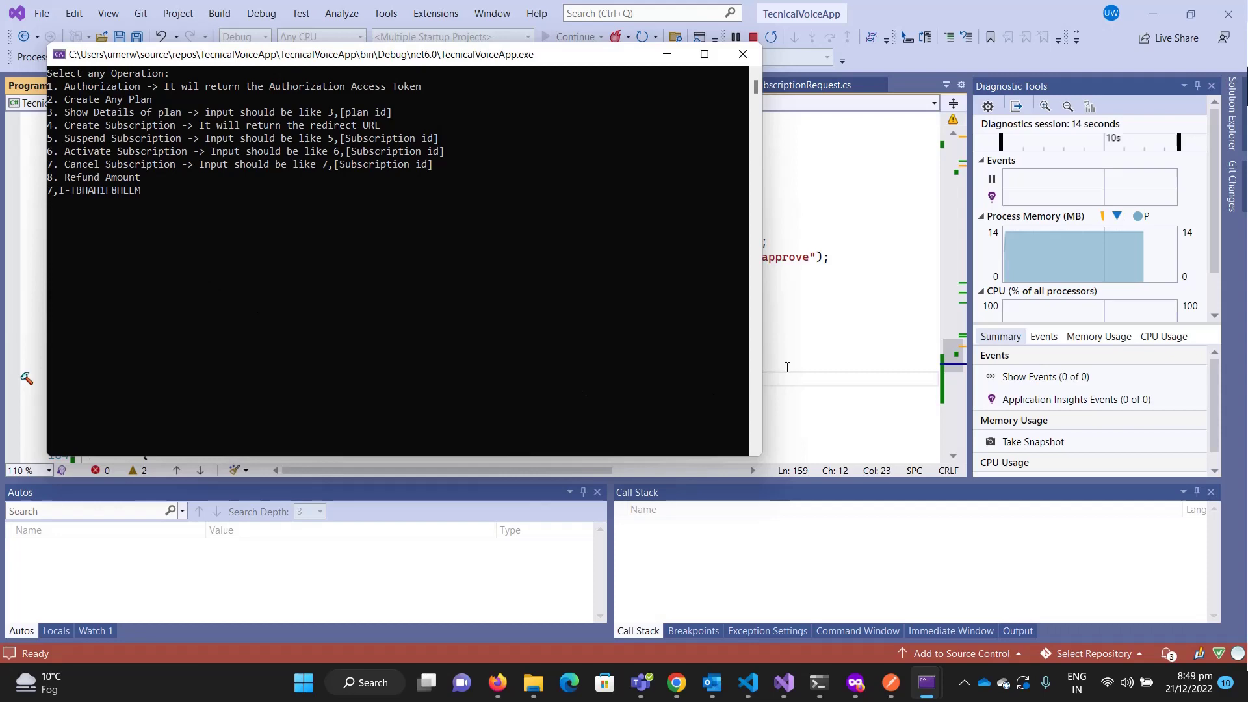
Step: Add a breakpoint on the CancelSubscription call at line 170 in Program.cs
key(alt+Tab)
scroll(286, 365, down, 4)
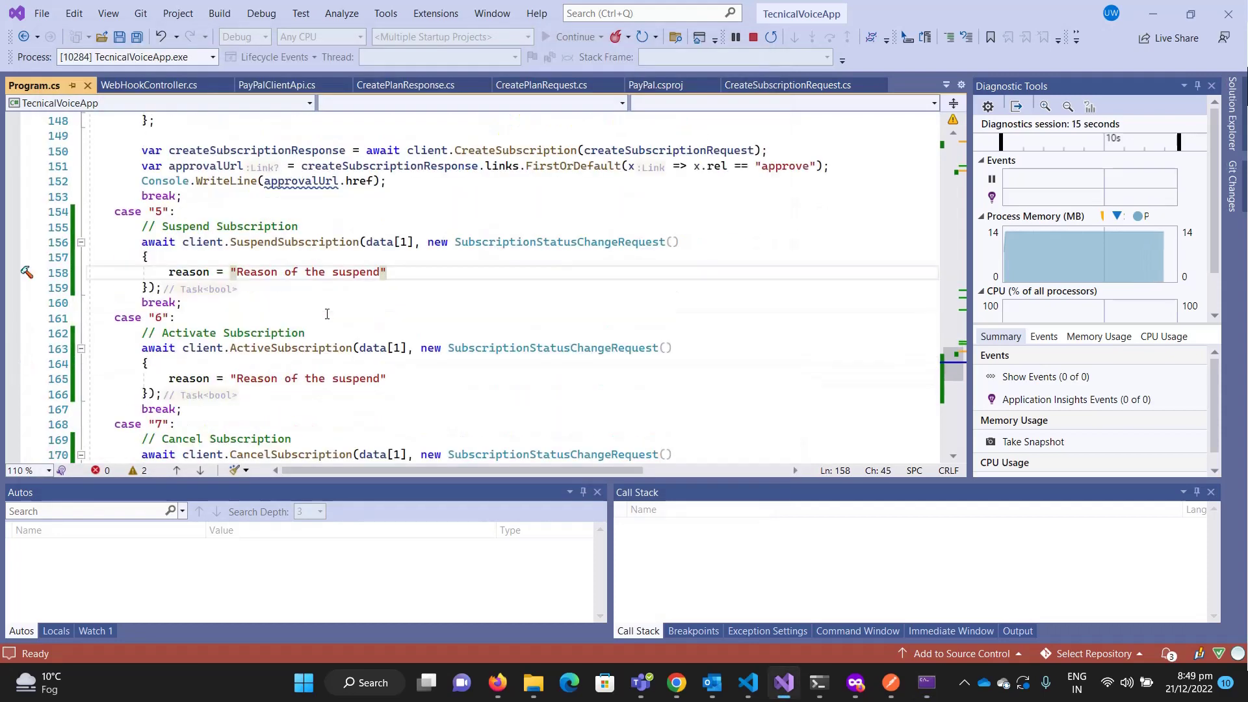
click(12, 363)
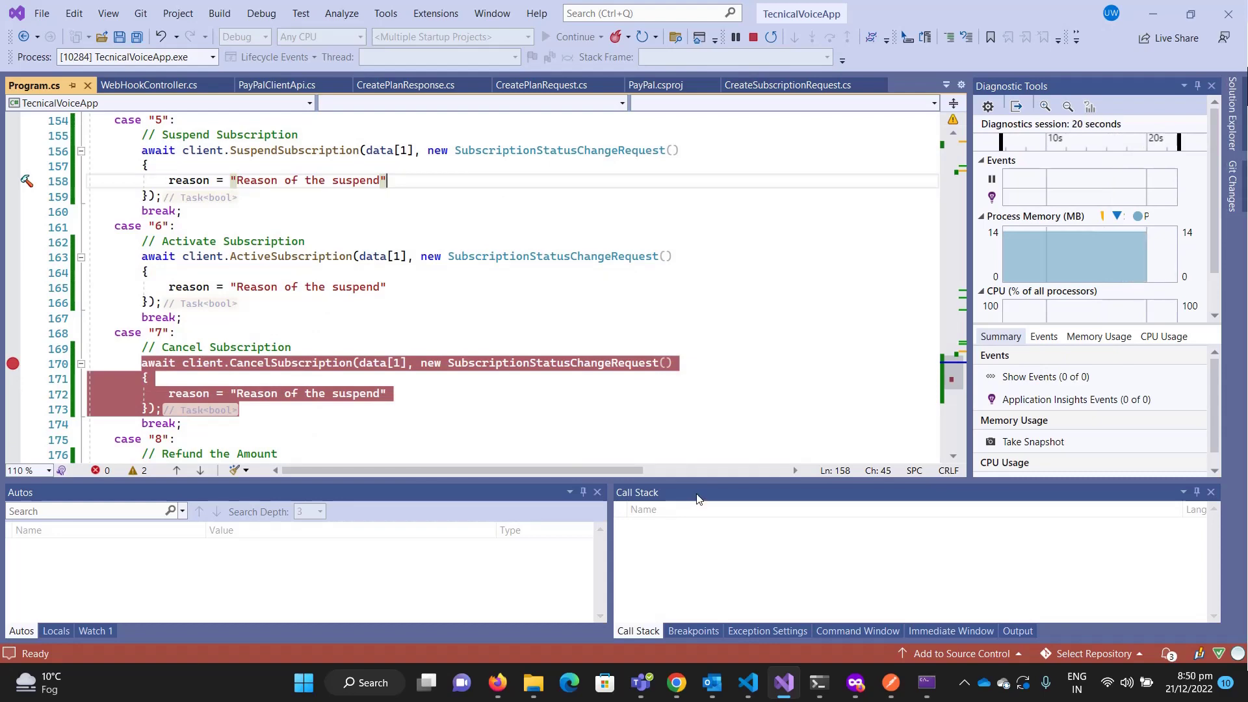
Step: Submit the console input and step into CancelSubscription at the line 170 breakpoint
mouse_move(926, 683)
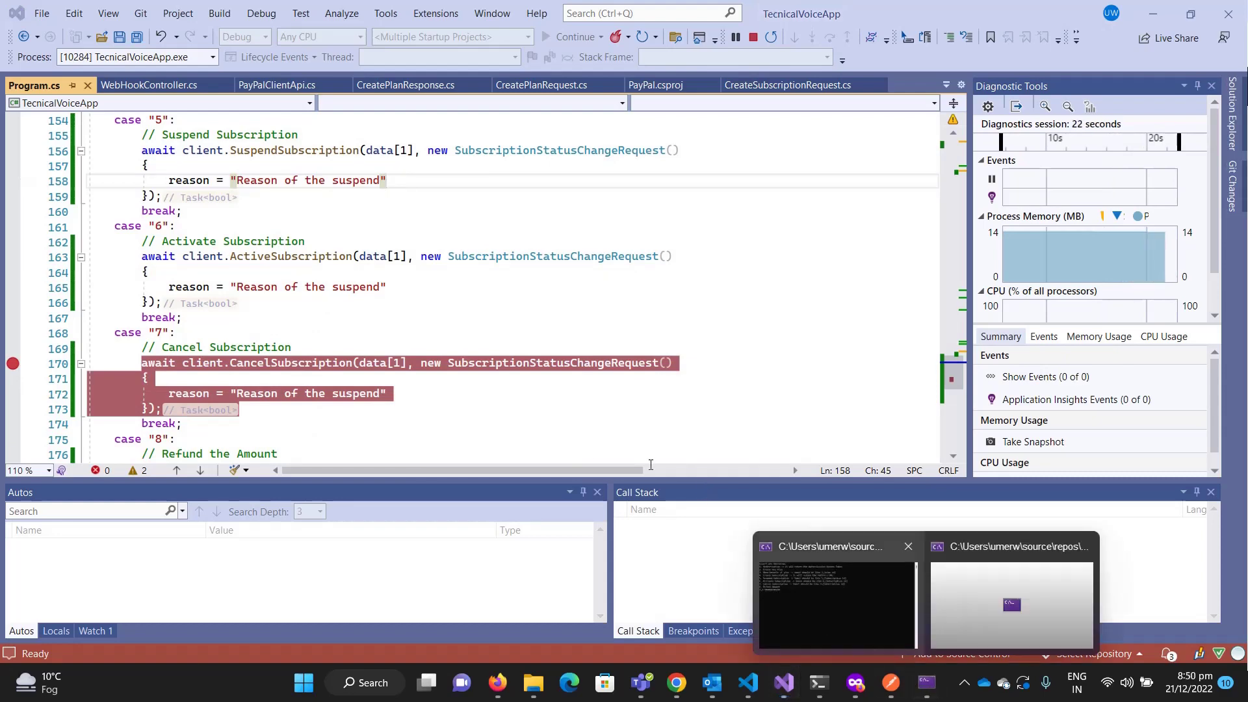
click(854, 602)
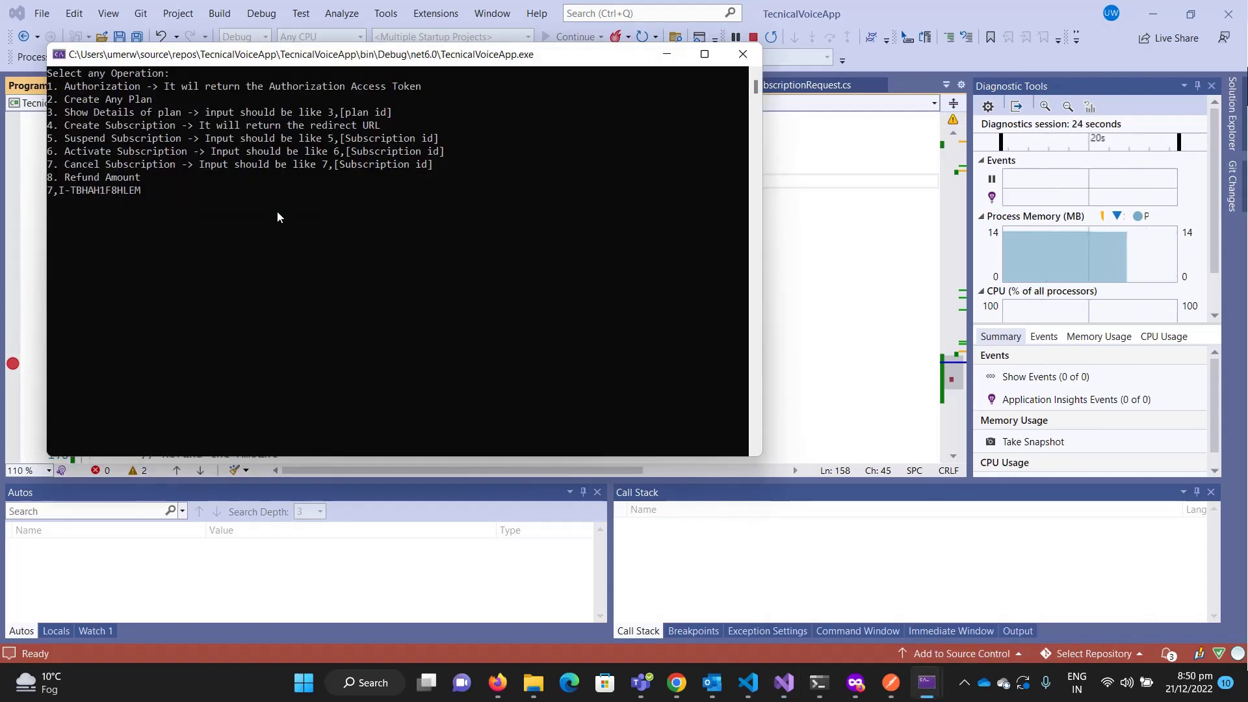
key(Return)
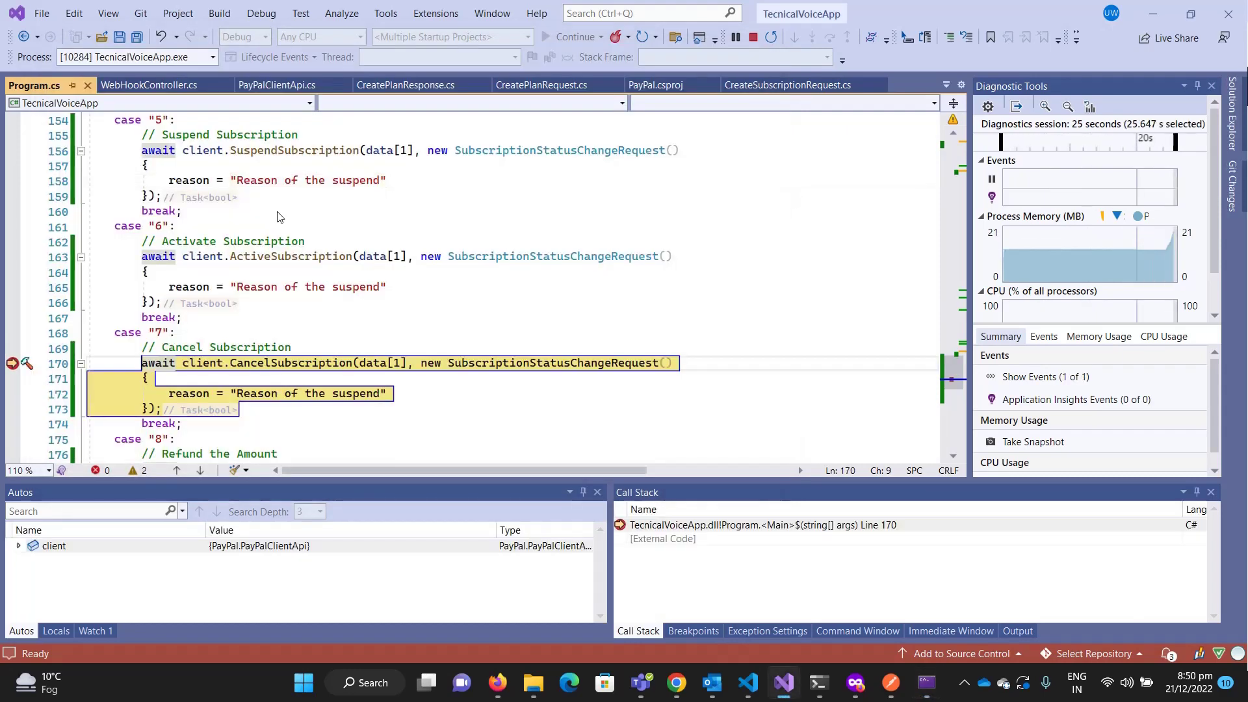
key(F11)
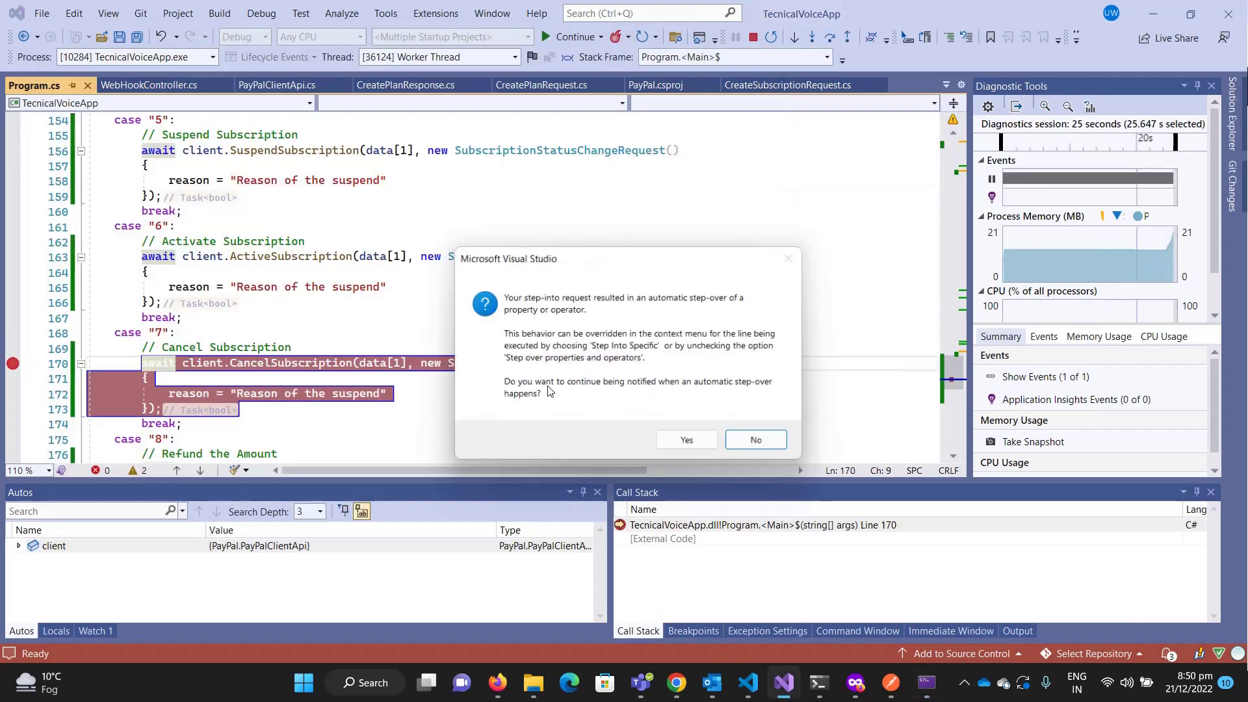
Step: Step CancelSubscription to its return statement and expand response to reveal 422 Unprocessable Entity
click(676, 442)
scroll(444, 459, down, 3)
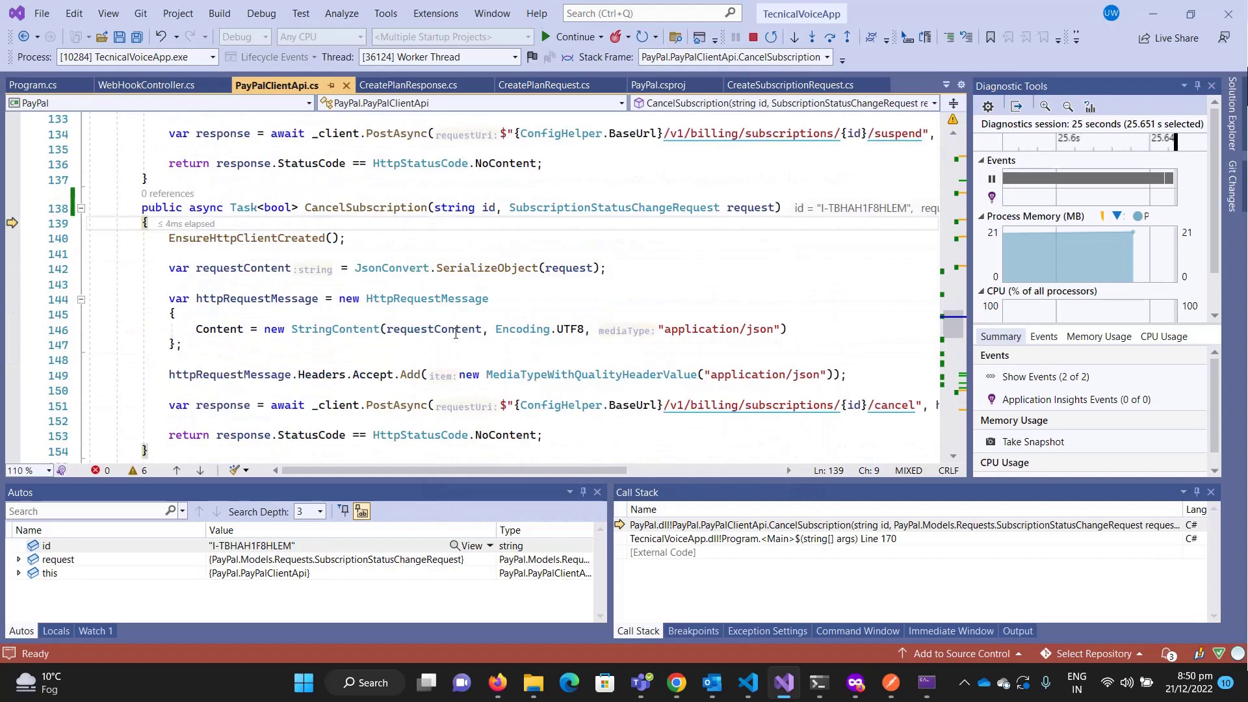
key(F10)
key(F10)
key(F10)
key(F10)
key(F10)
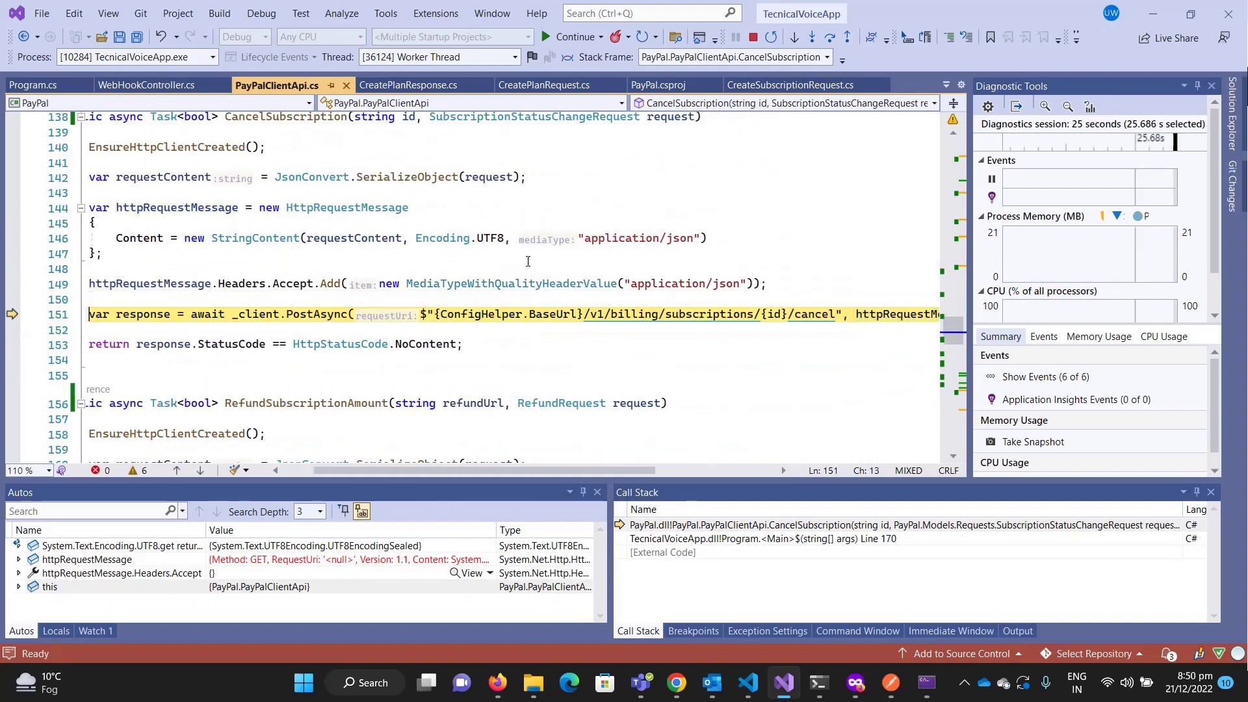
key(F10)
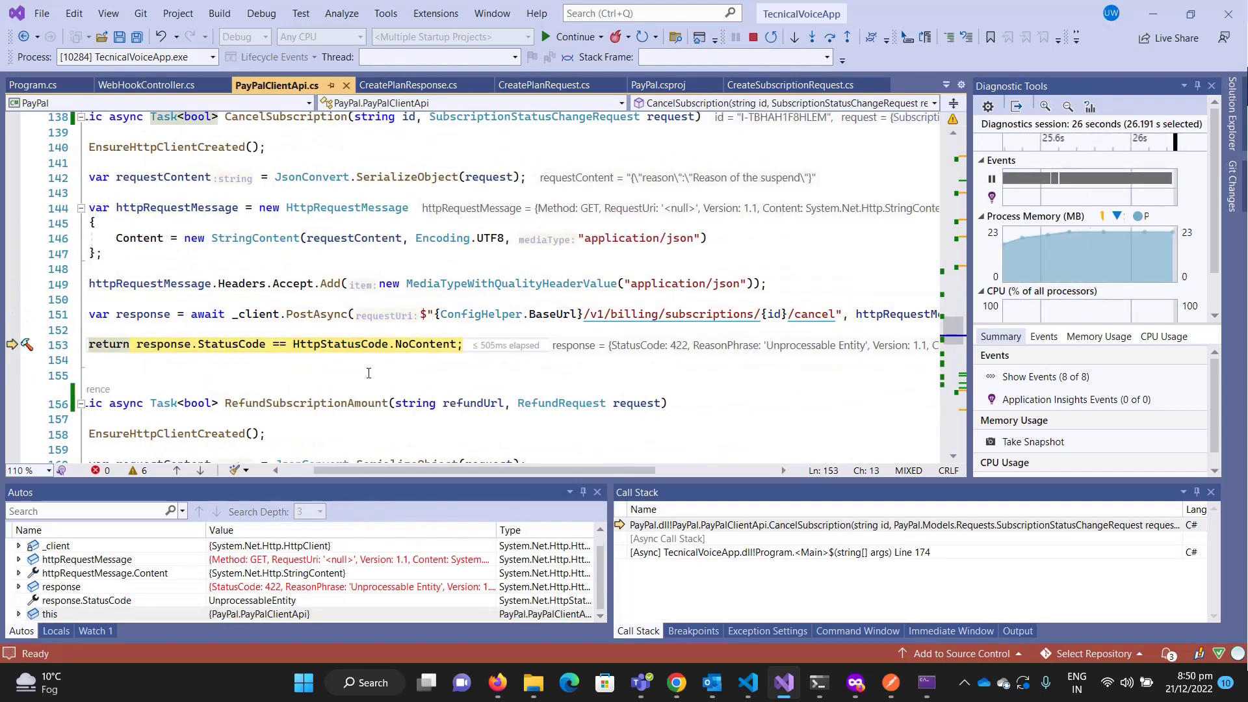
mouse_move(151, 316)
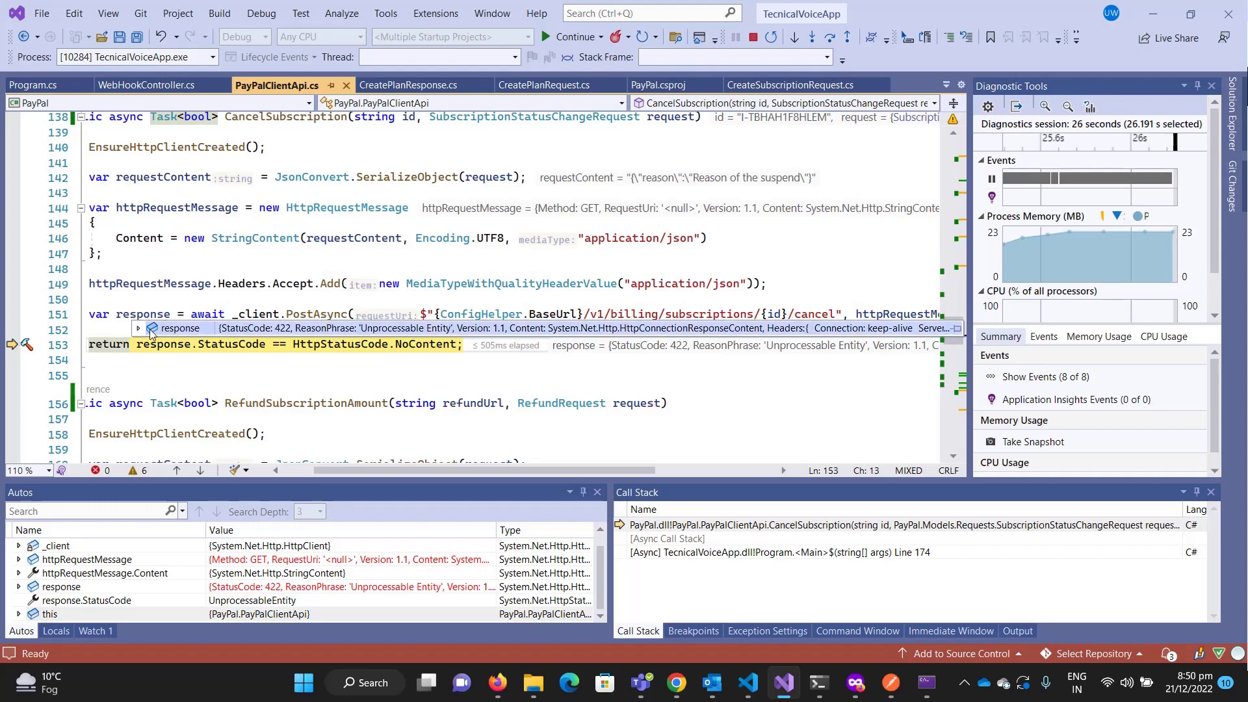
click(139, 329)
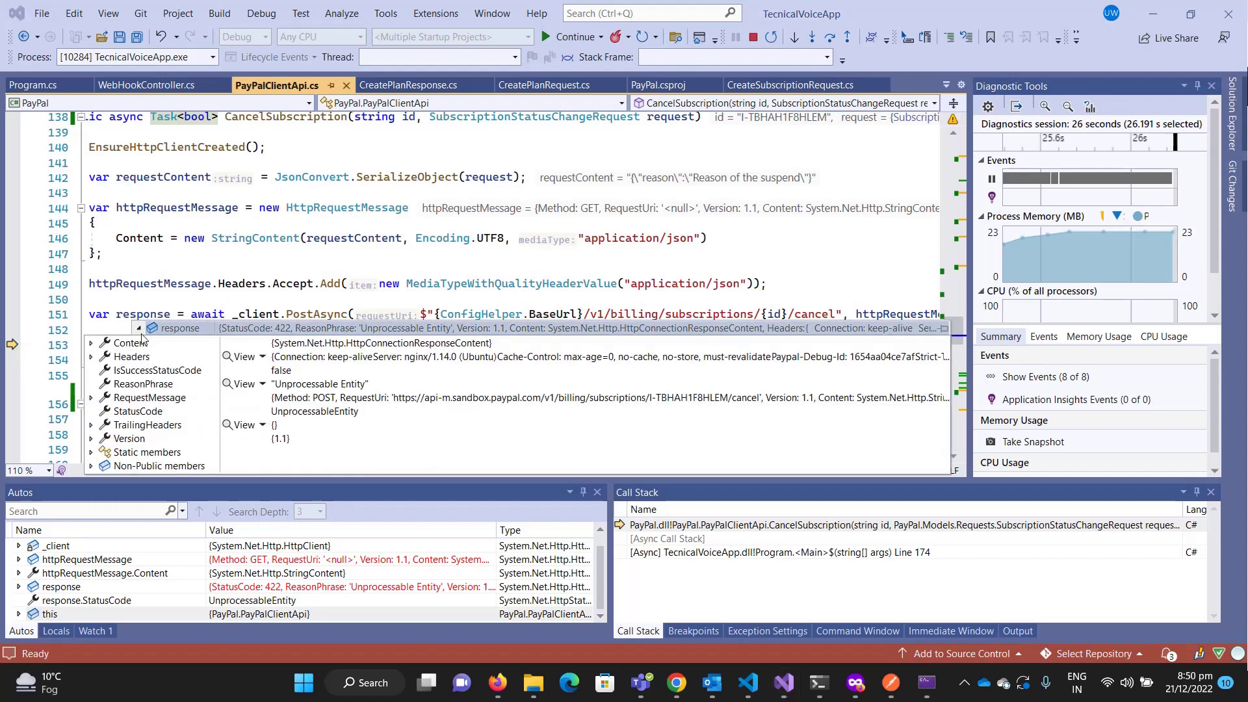